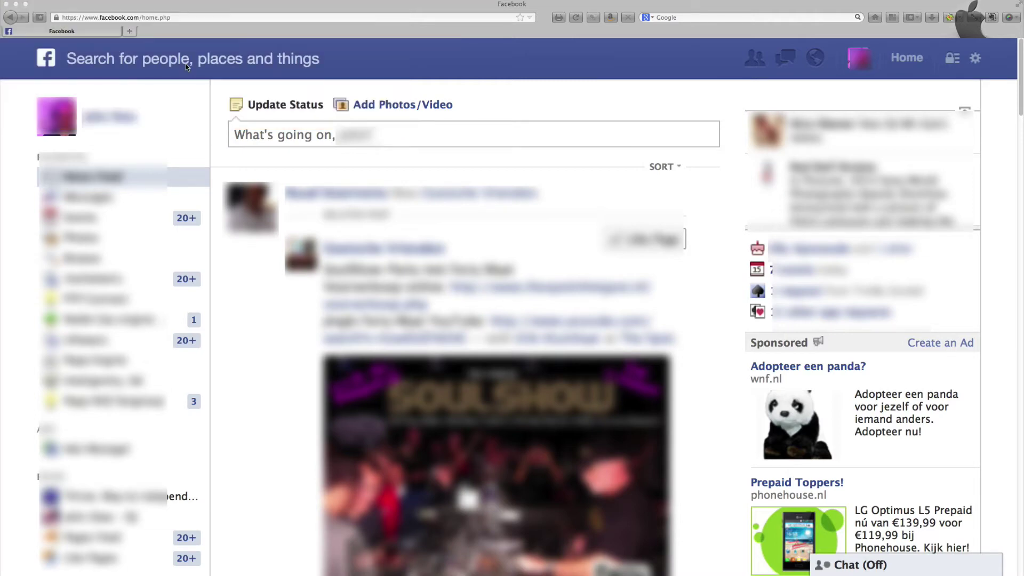
Step: Start a Facebook search, browse the suggested queries, and enter 'people'
click(158, 62)
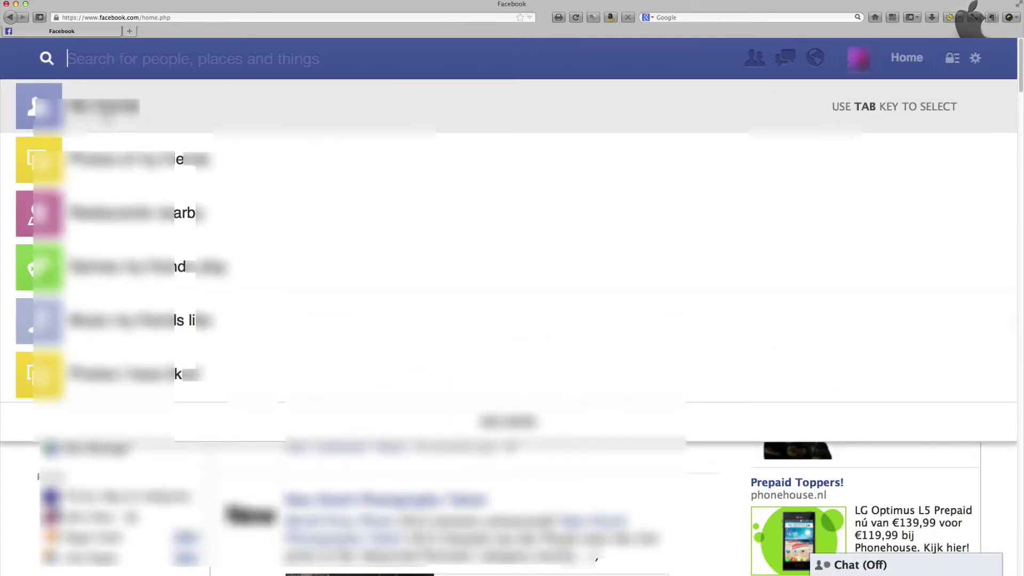
key(Down)
key(Down)
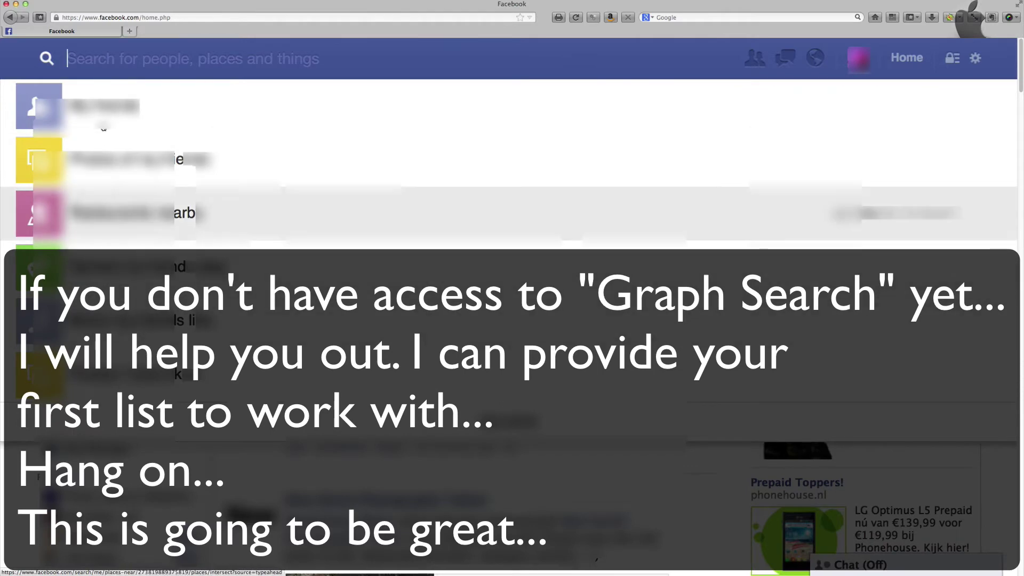
key(Up)
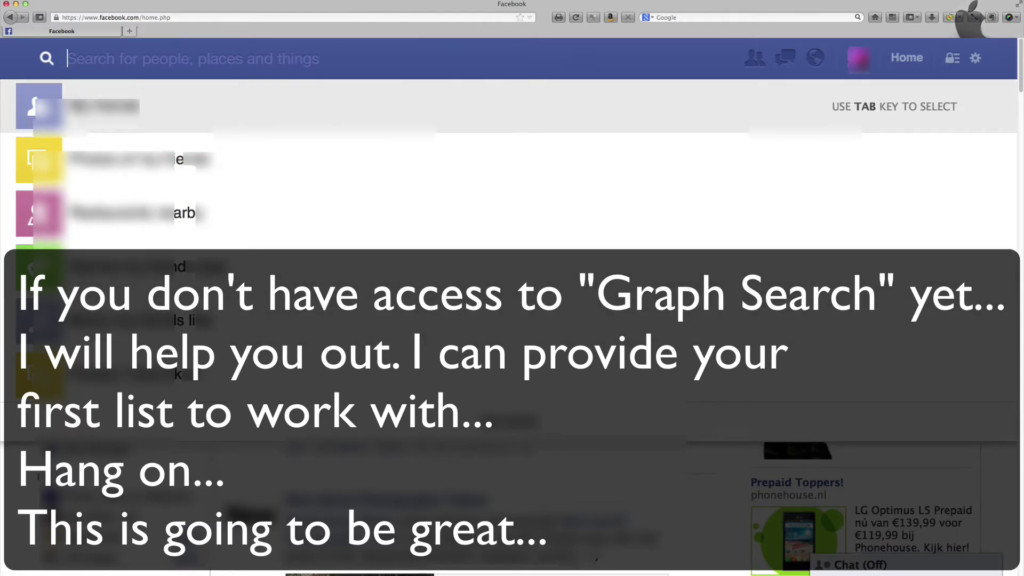
text(peol)
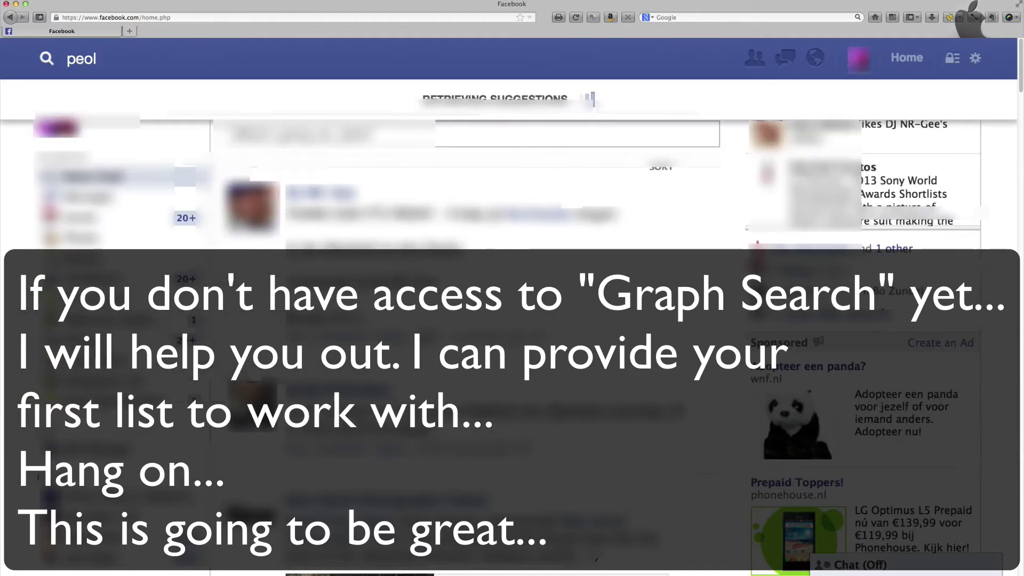
key(BackSpace)
text(ple)
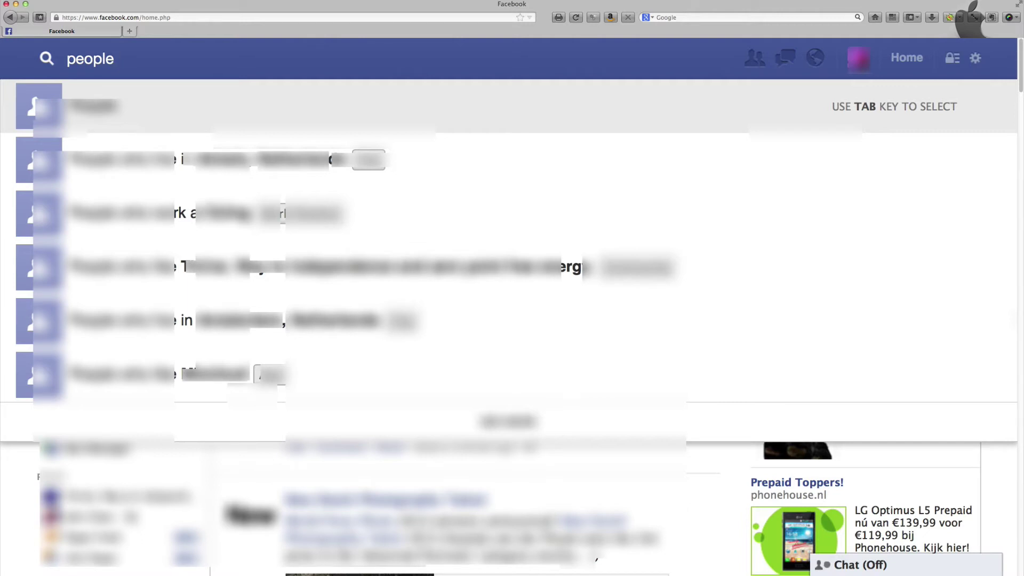
text( w)
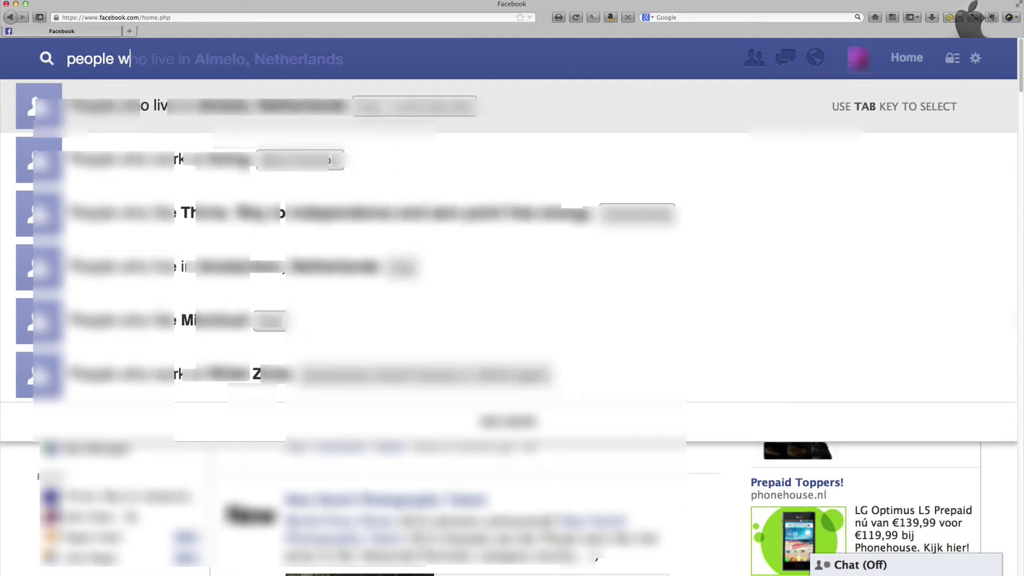
text(ho lik)
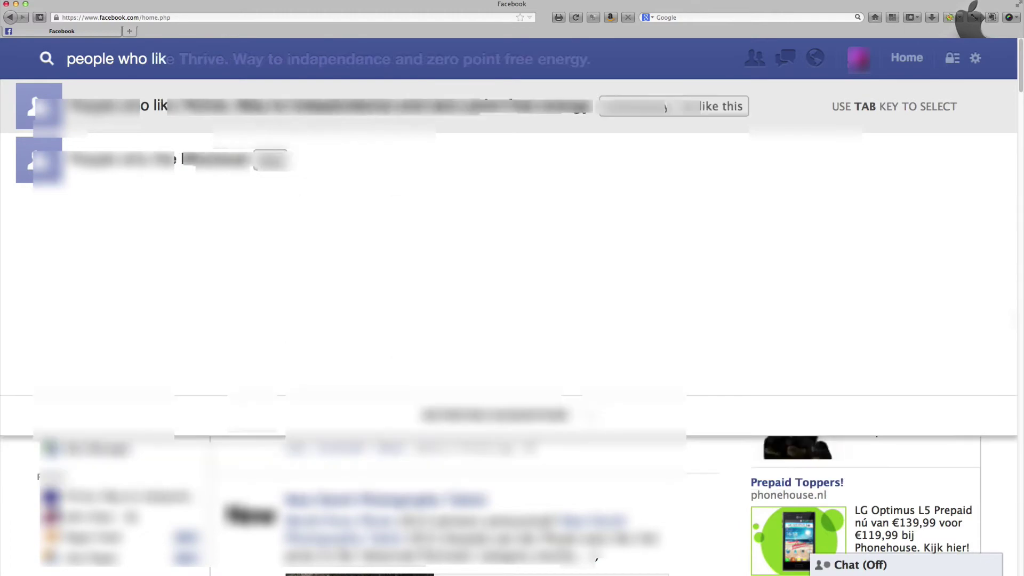
text(e co)
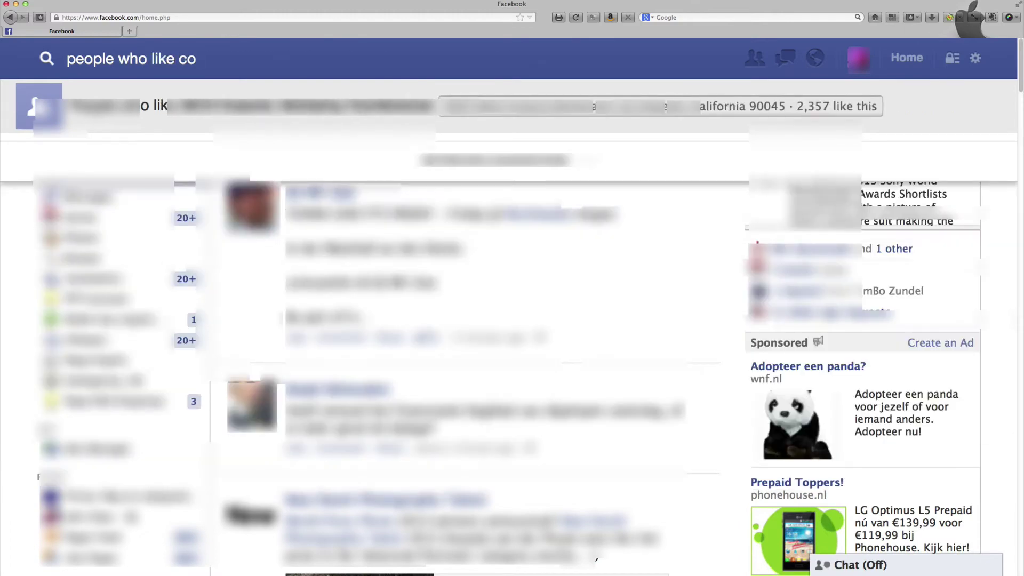
text(ff)
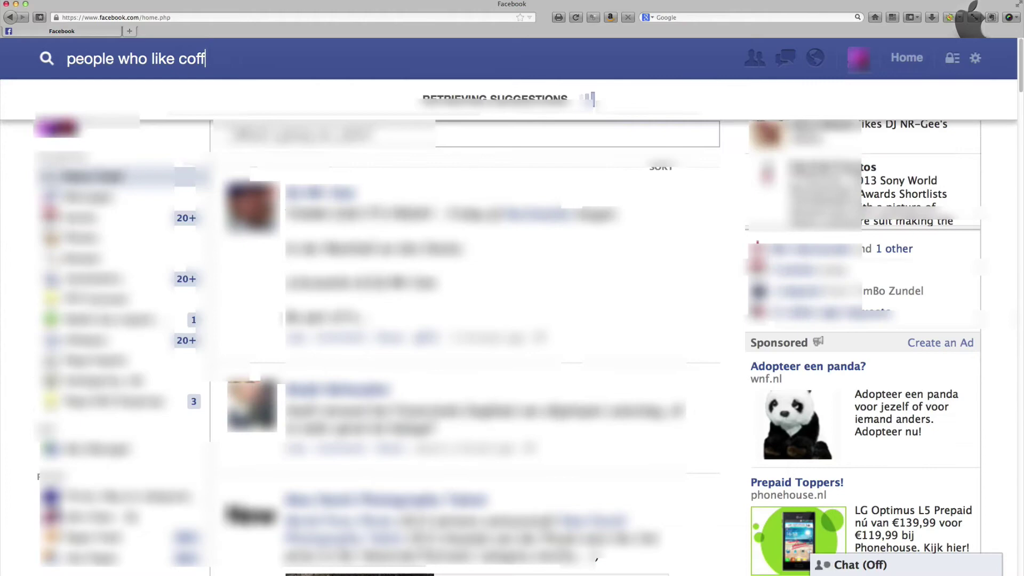
text(ee)
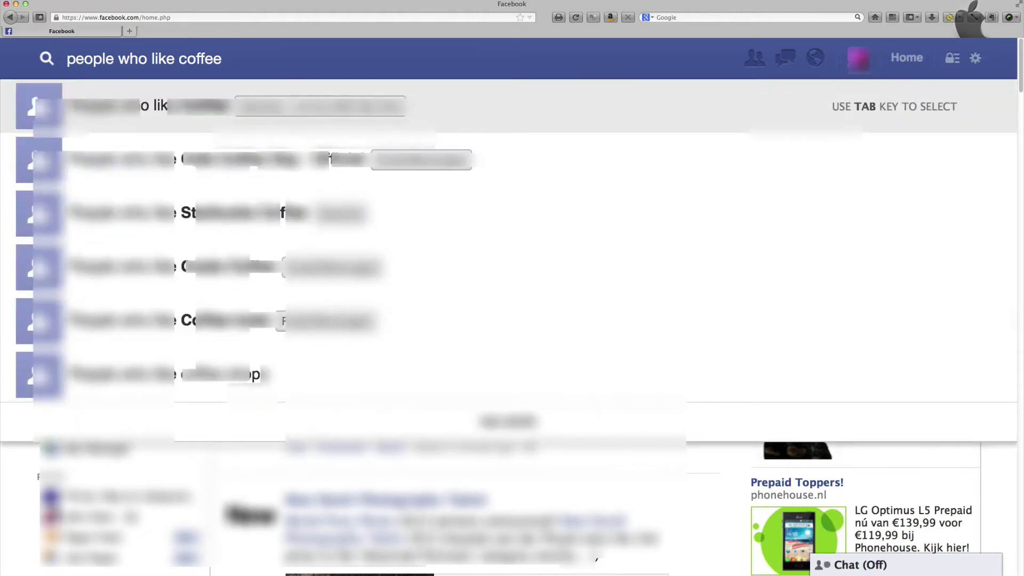
Step: Drop 'coffee' and run the search 'people who like starbucks and are from amsterdam'
key(BackSpace)
key(BackSpace)
key(BackSpace)
key(BackSpace)
key(BackSpace)
key(BackSpace)
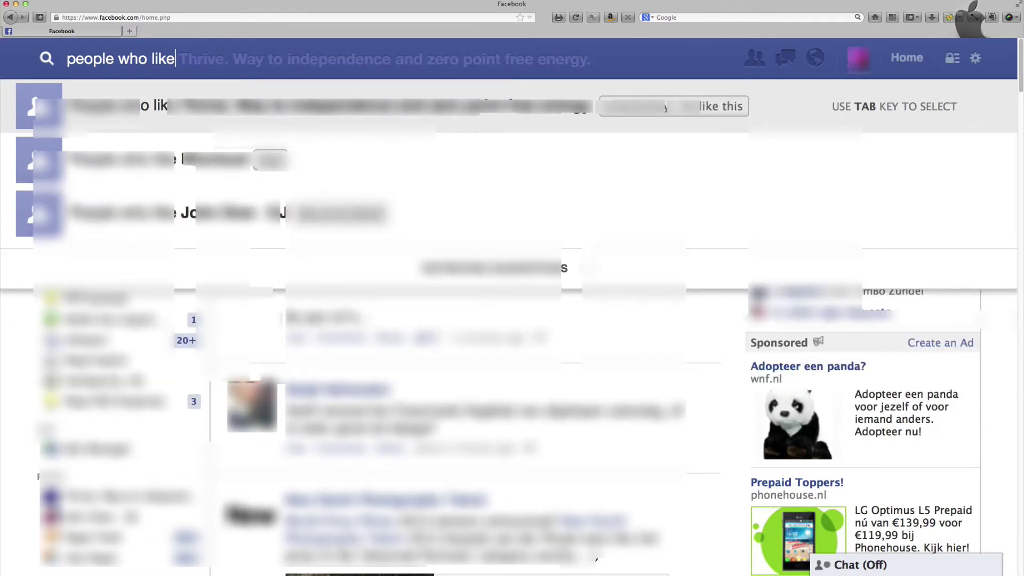
text(s)
key(BackSpace)
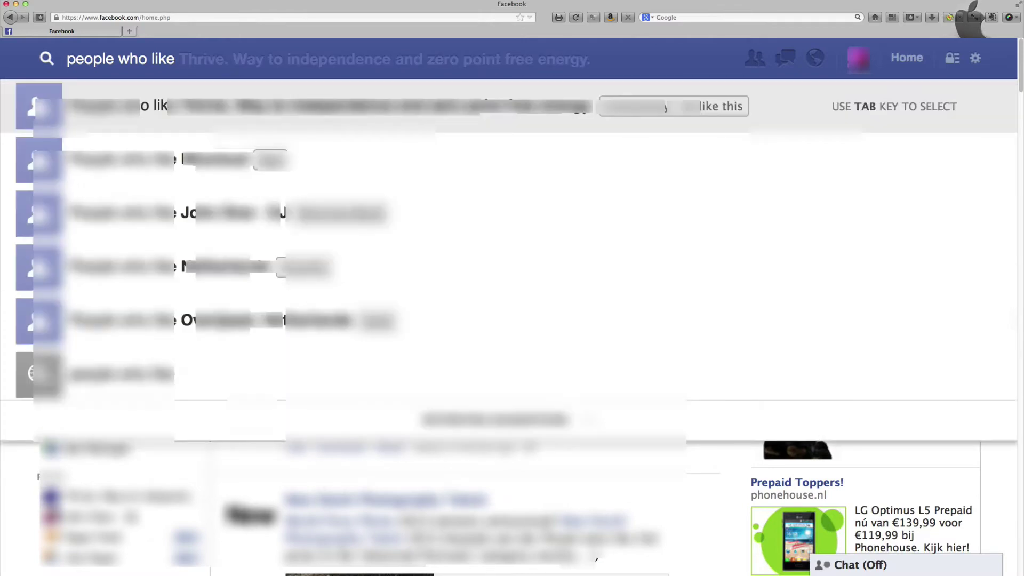
text(starbuck)
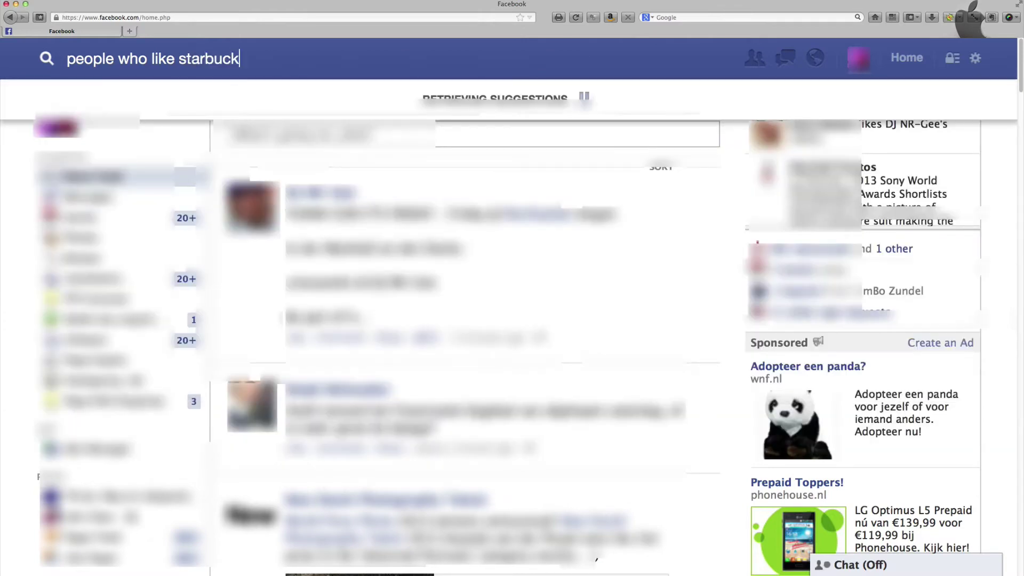
text(s)
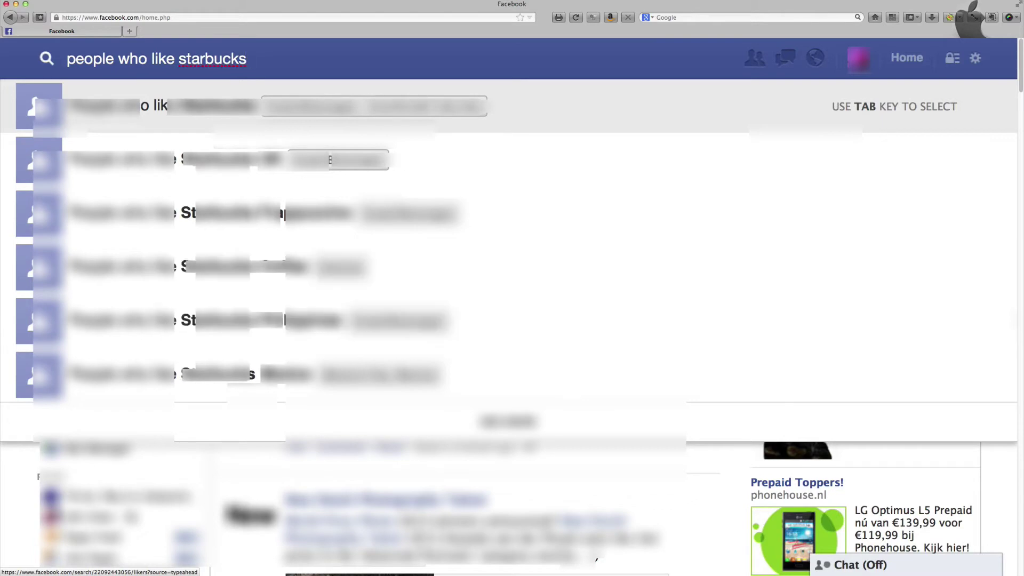
text( and )
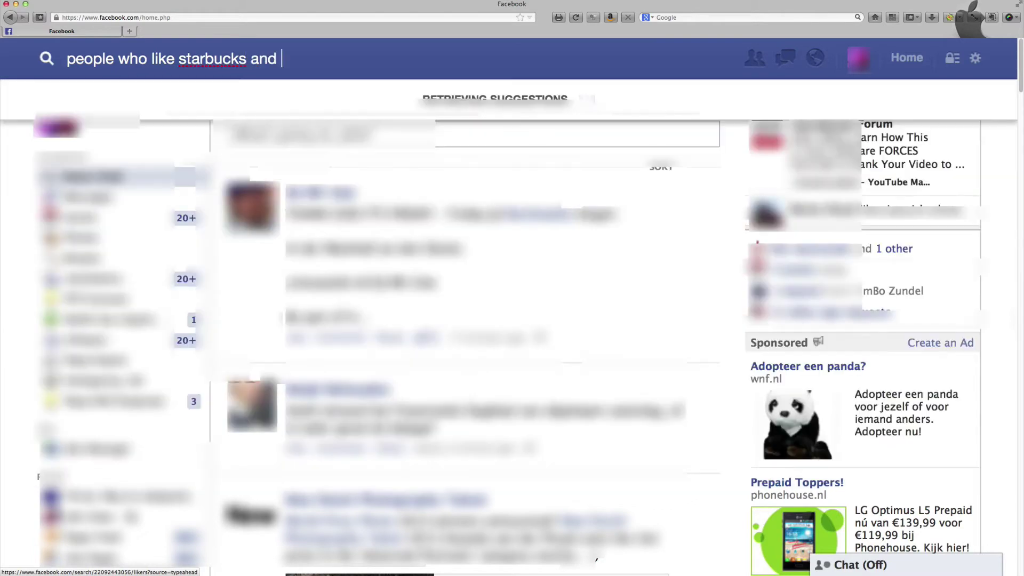
text(are fr)
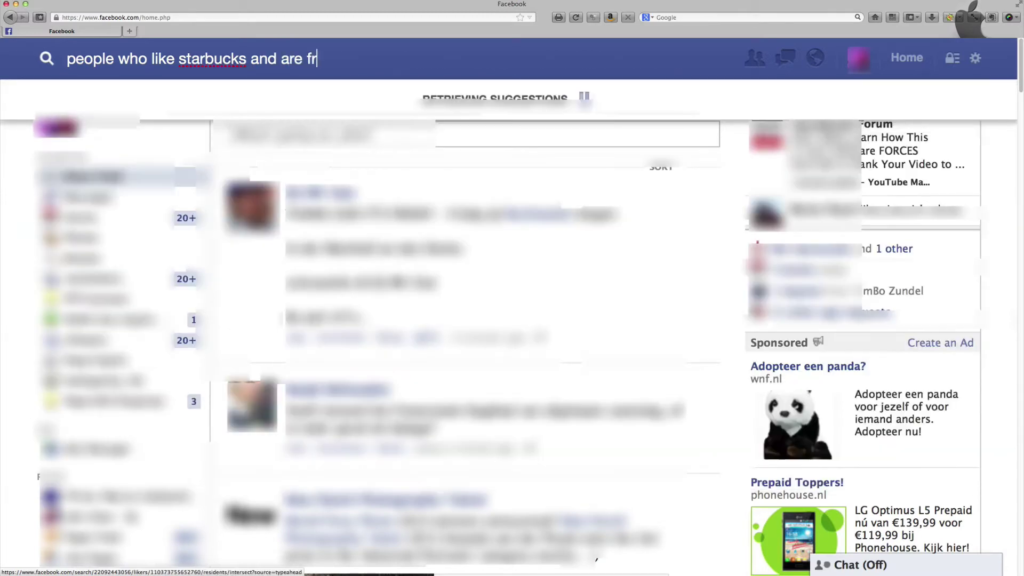
text(om am)
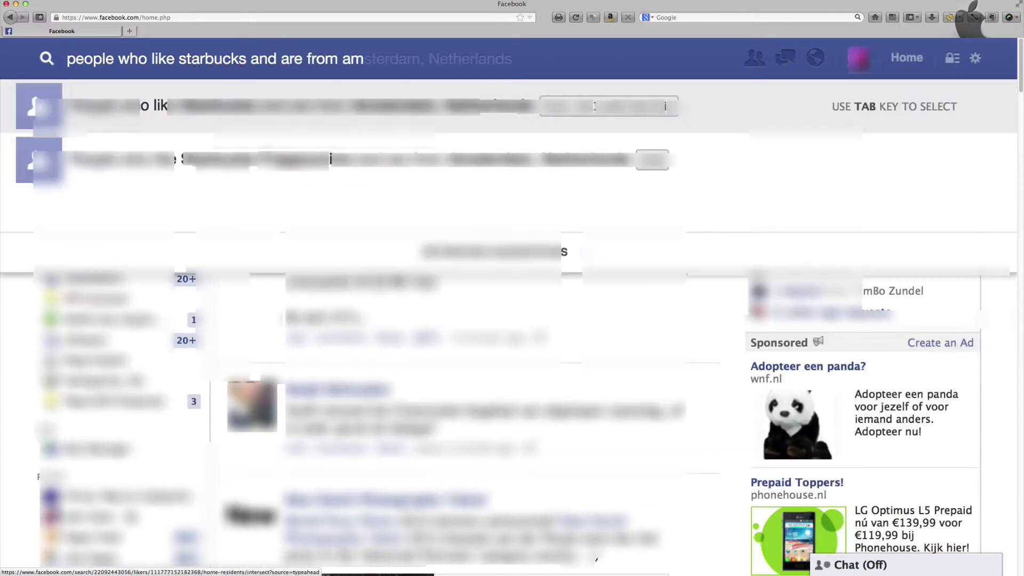
text(sterda)
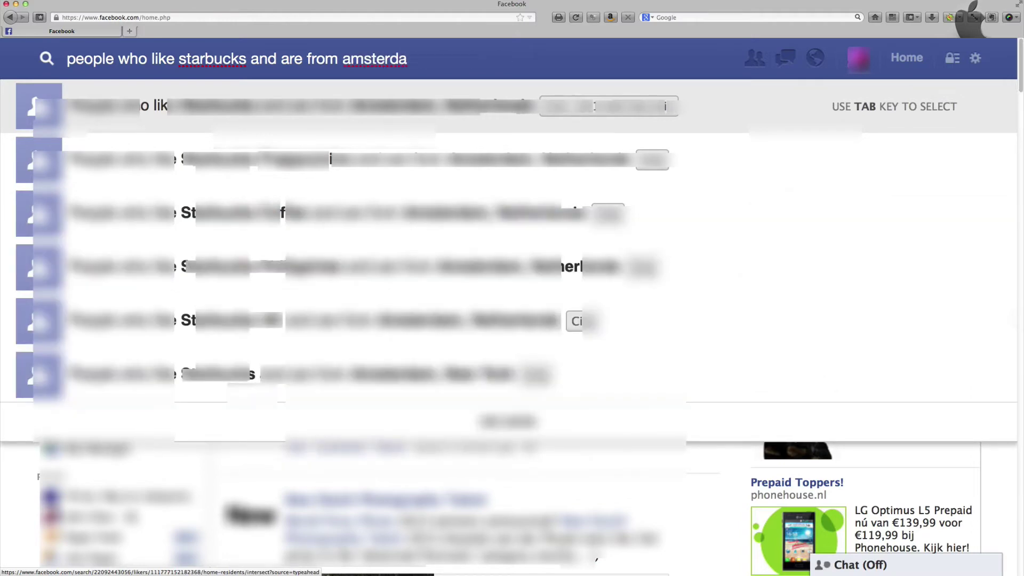
key(Return)
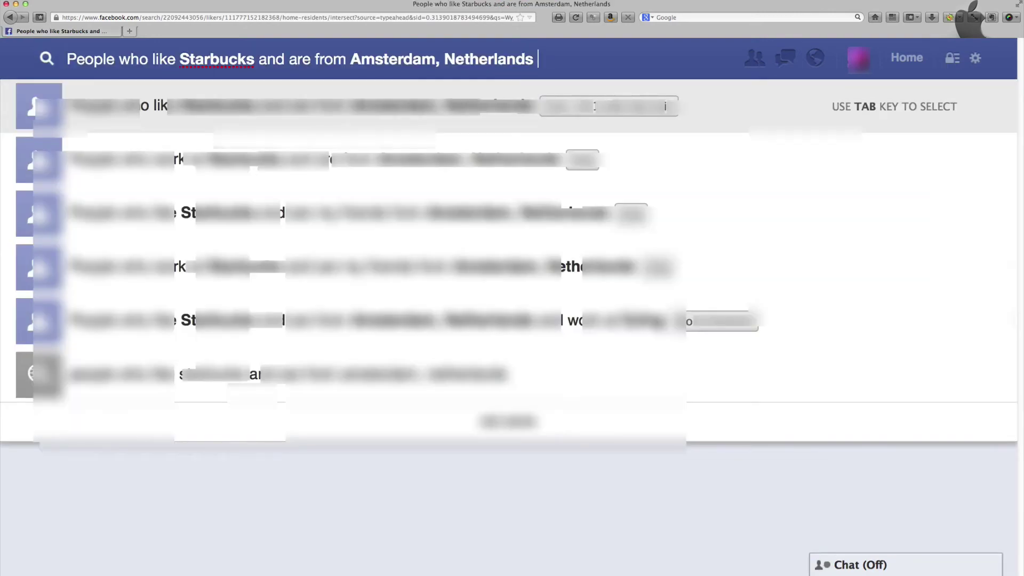
text(an d)
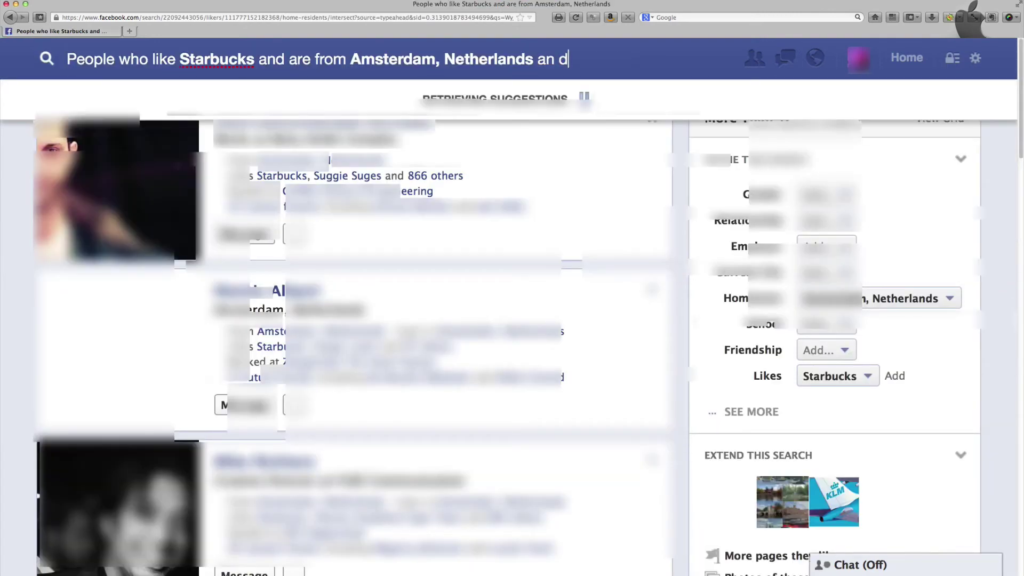
Step: Append 'and are not my friends' to the query, fix typos, and run it
key(BackSpace)
key(BackSpace)
key(BackSpace)
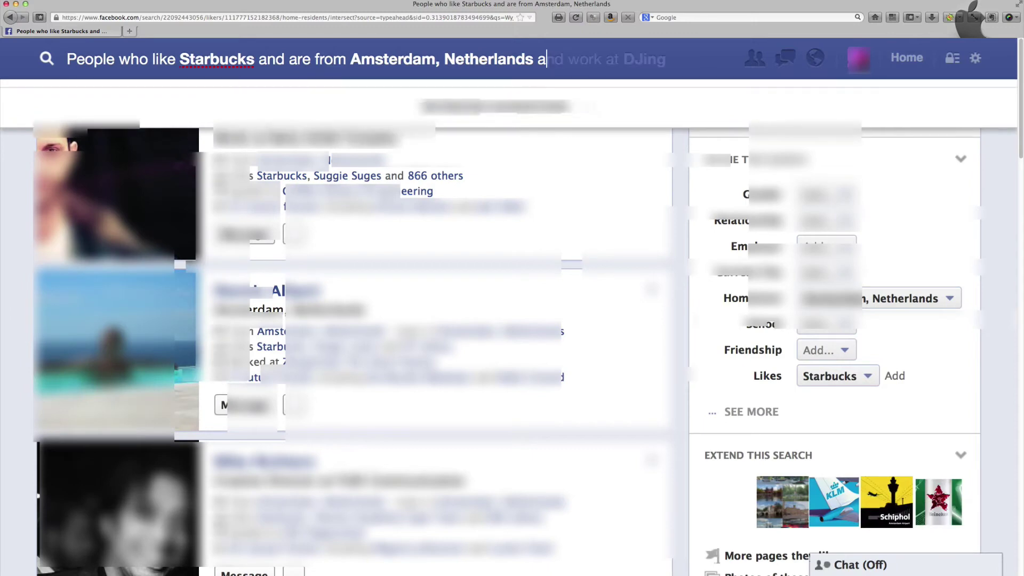
text(nd )
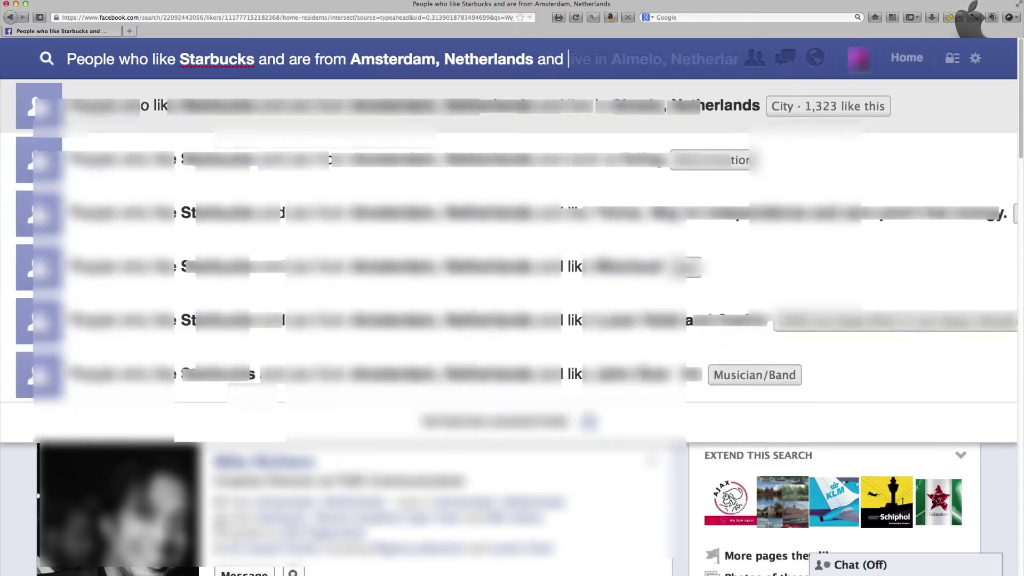
text(arr not)
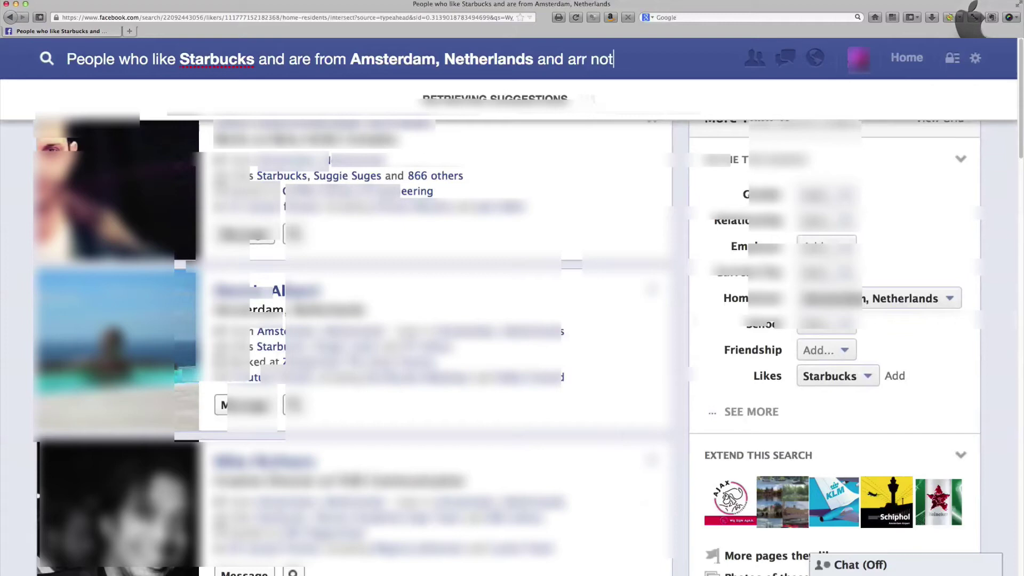
key(BackSpace)
key(BackSpace)
key(BackSpace)
key(BackSpace)
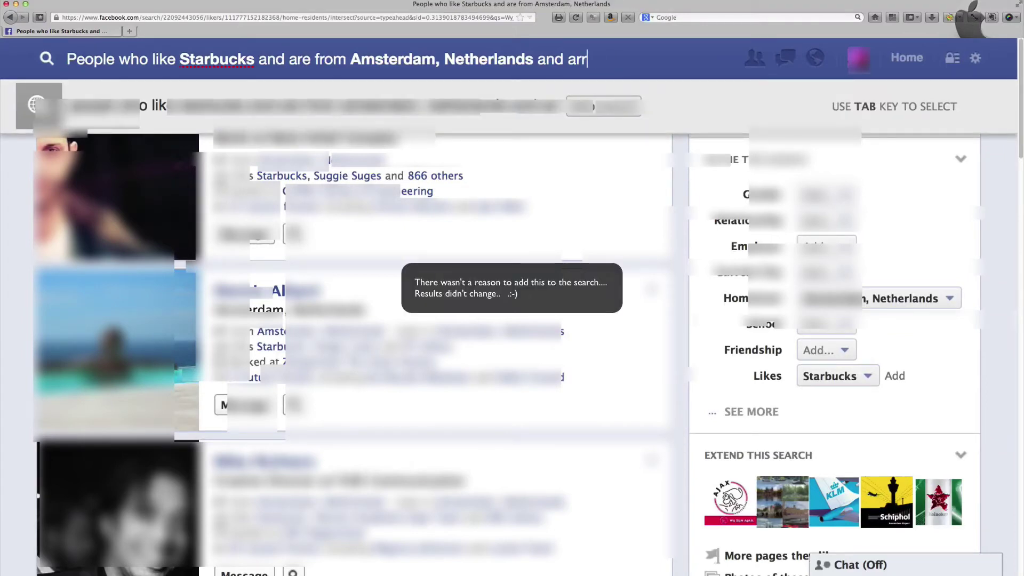
key(BackSpace)
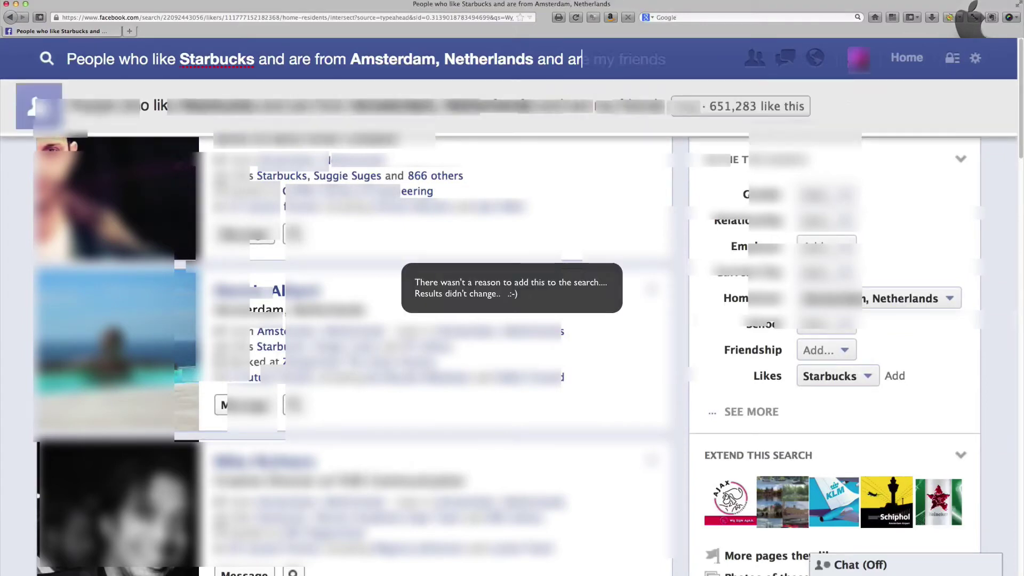
text(e not )
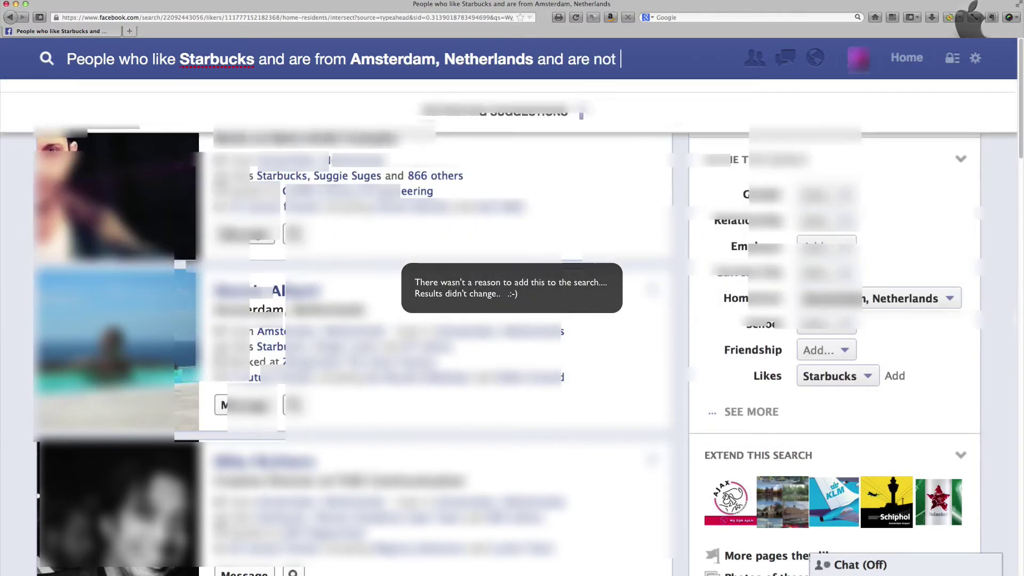
text(m)
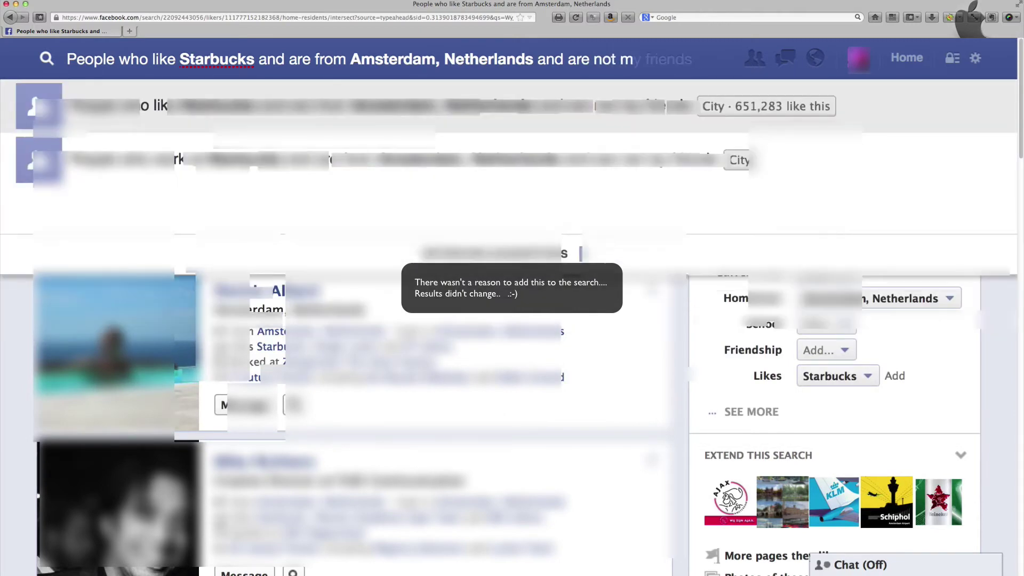
key(Return)
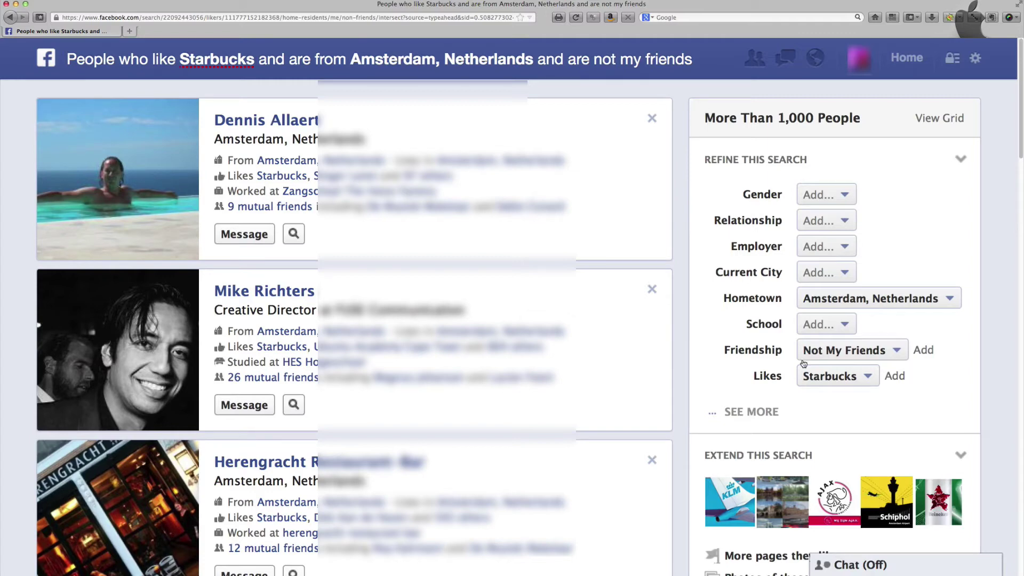
Step: Reveal the full set of refinements on the non-friend Starbucks Amsterdam results
click(751, 412)
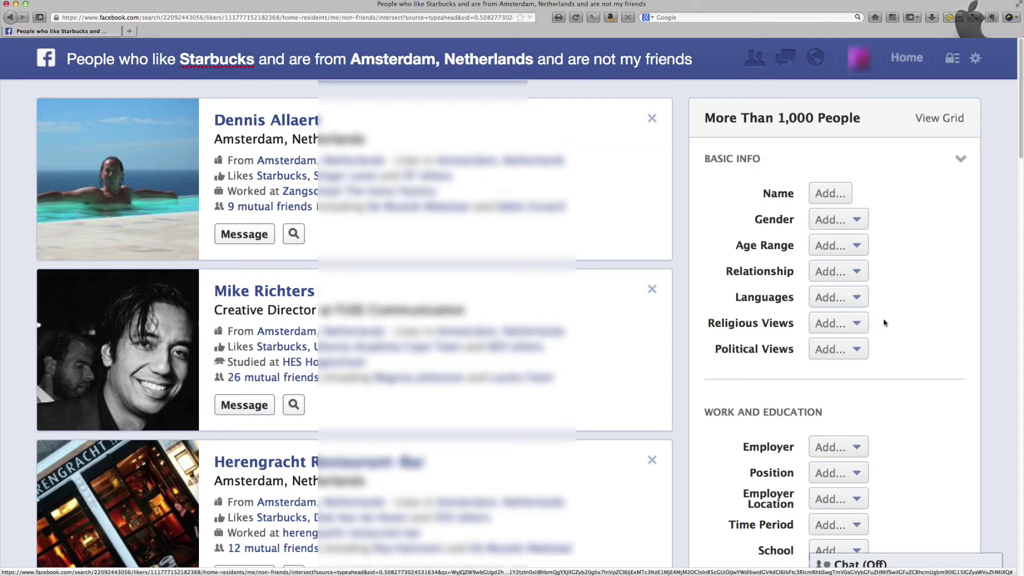
scroll(884, 323, down, 5)
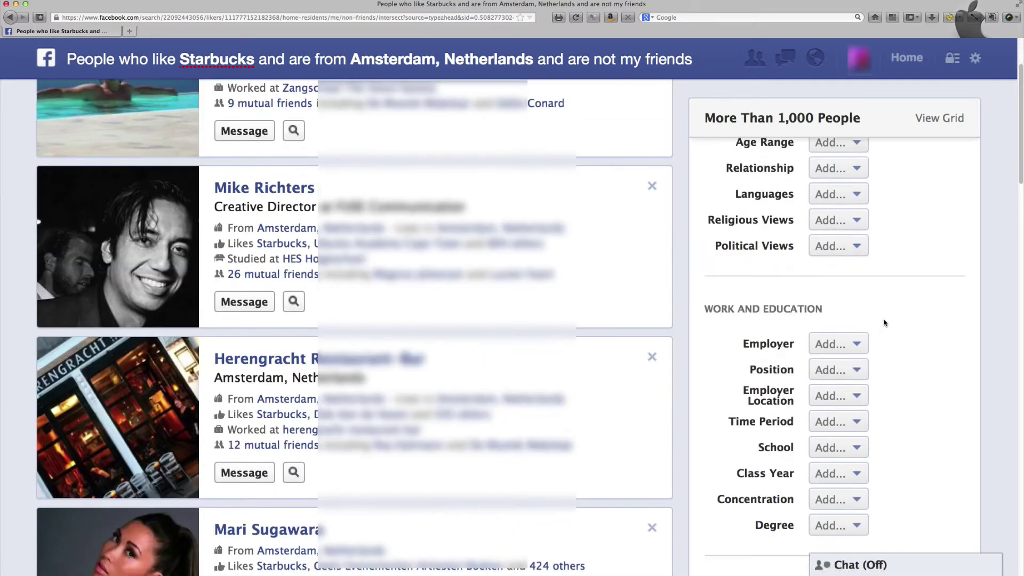
scroll(884, 323, down, 4)
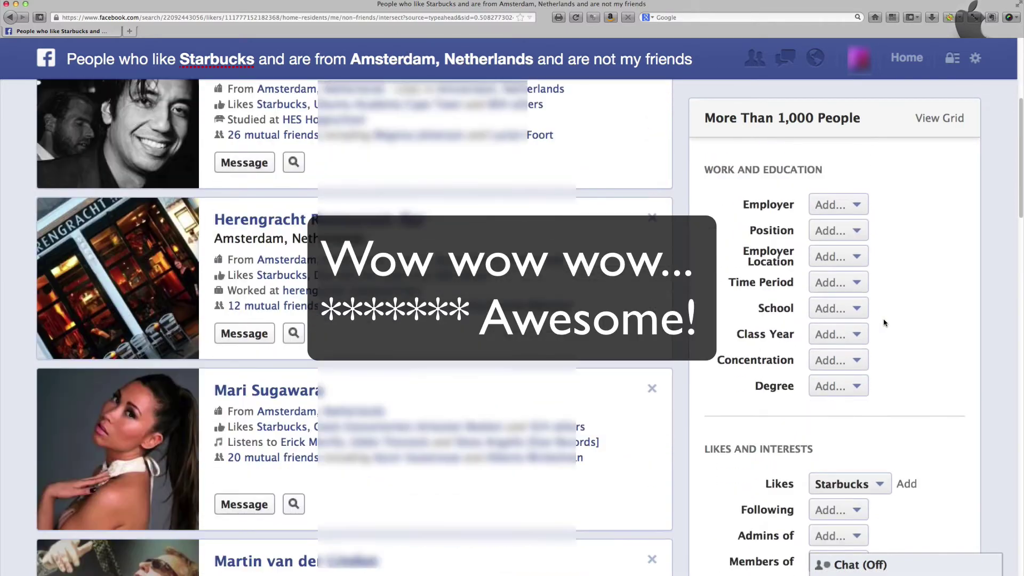
scroll(884, 323, down, 2)
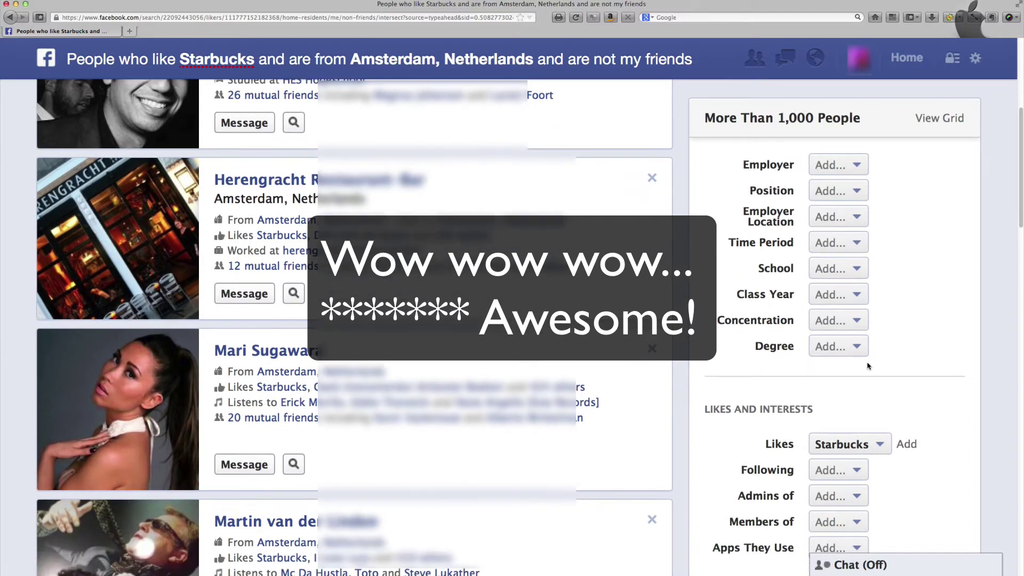
scroll(902, 344, down, 4)
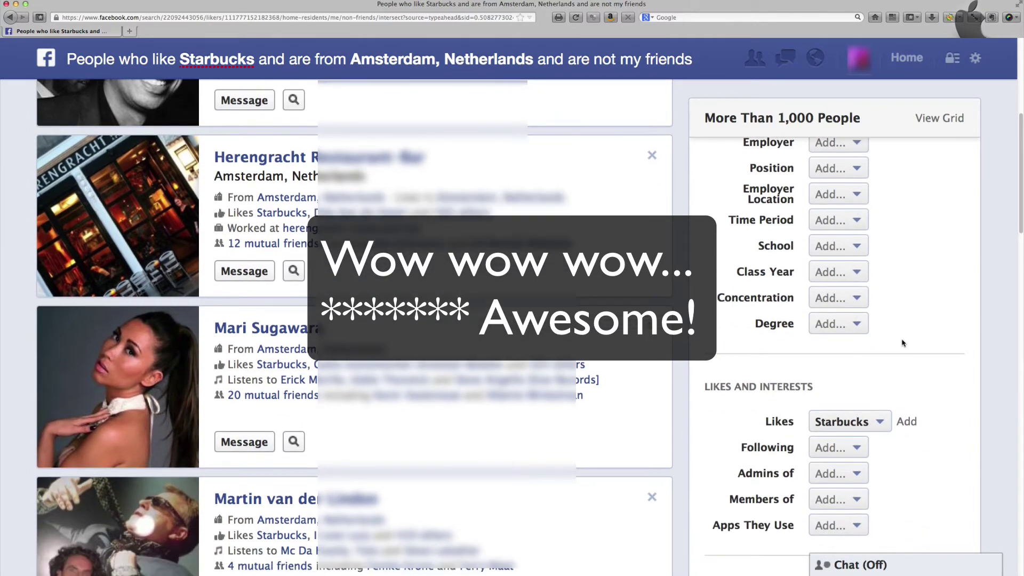
scroll(902, 343, down, 2)
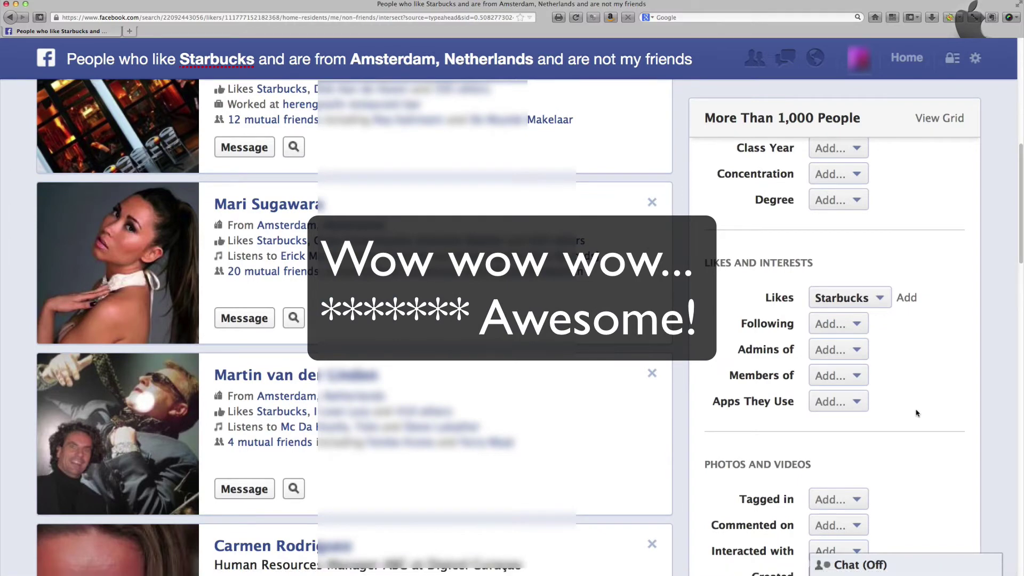
scroll(916, 413, down, 2)
scroll(916, 412, down, 3)
scroll(916, 412, down, 1)
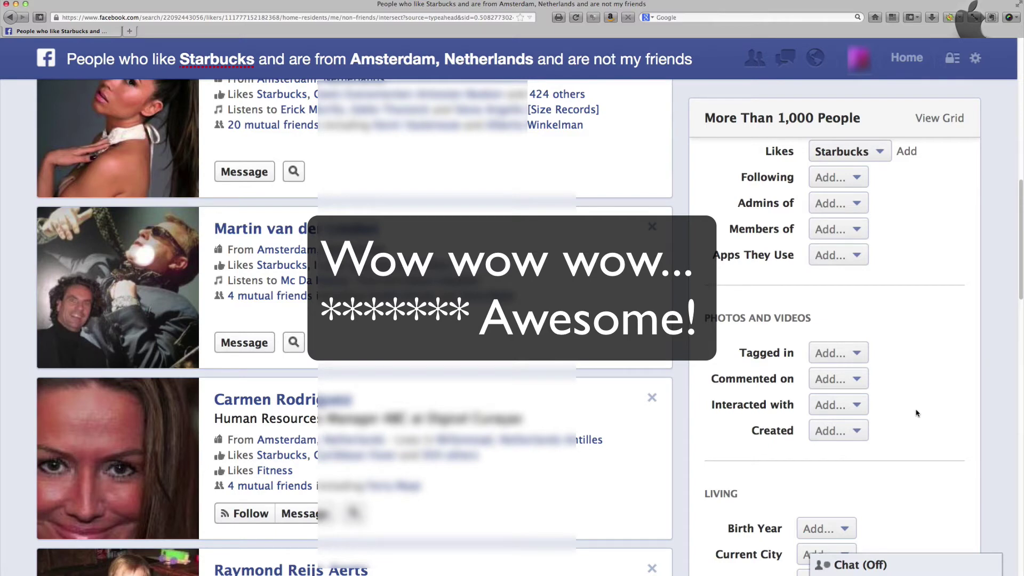
scroll(917, 414, up, 1)
scroll(917, 413, up, 8)
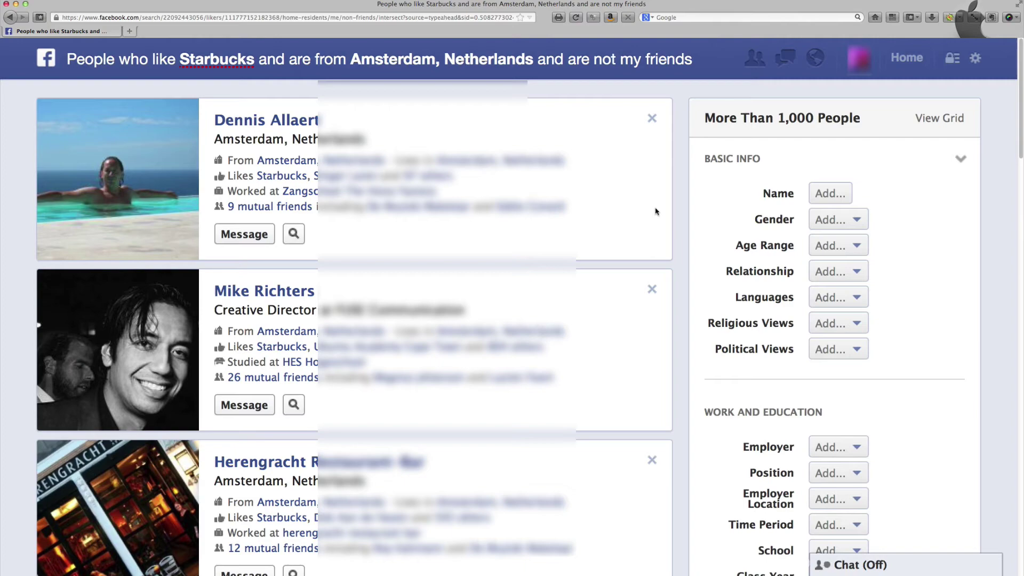
scroll(436, 245, down, 4)
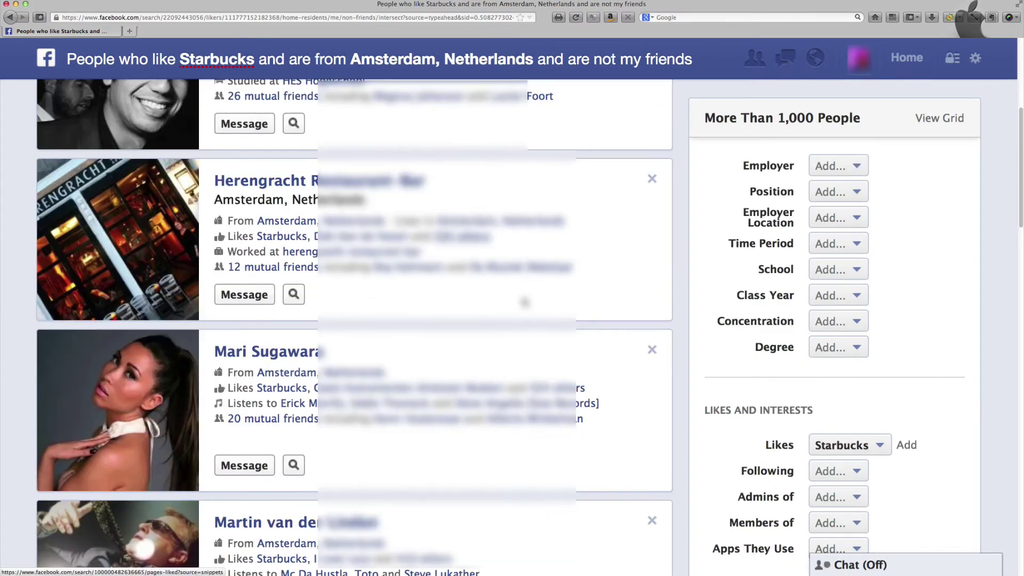
scroll(524, 303, down, 1)
scroll(524, 303, down, 2)
scroll(524, 303, down, 2)
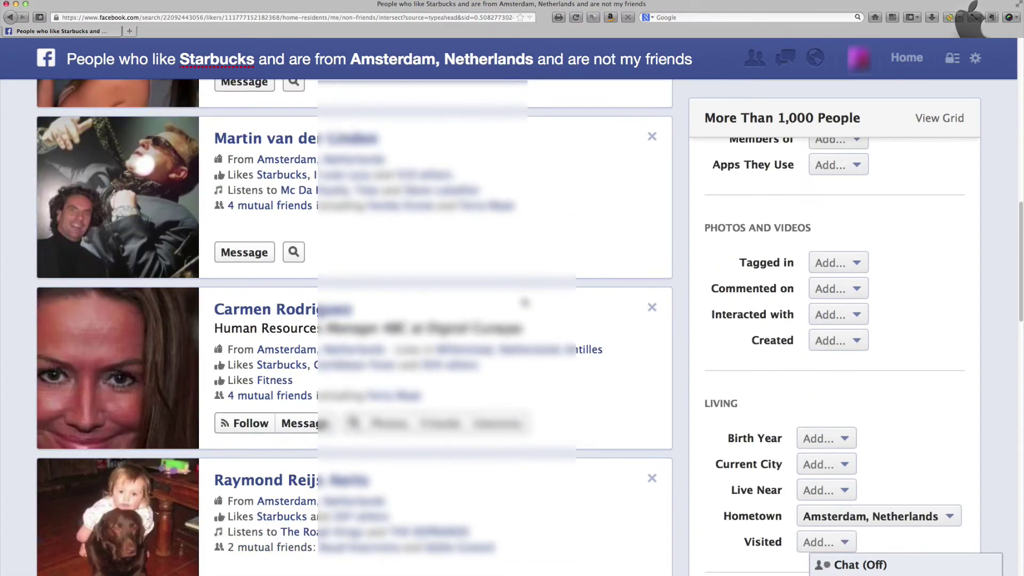
scroll(524, 302, down, 2)
scroll(524, 303, down, 2)
scroll(524, 302, down, 2)
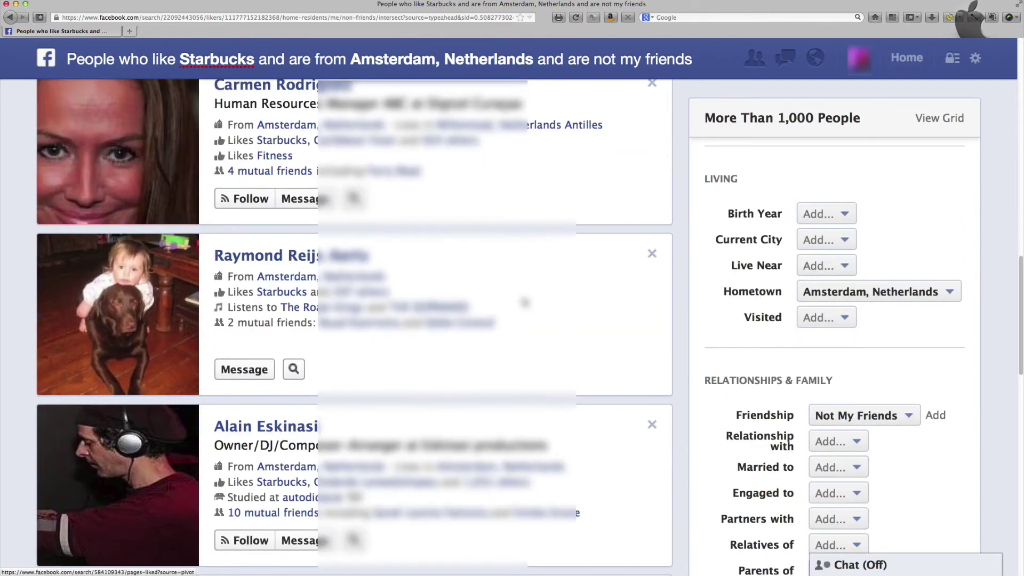
scroll(524, 302, down, 2)
scroll(524, 302, down, 2)
scroll(524, 302, down, 2)
scroll(524, 303, down, 2)
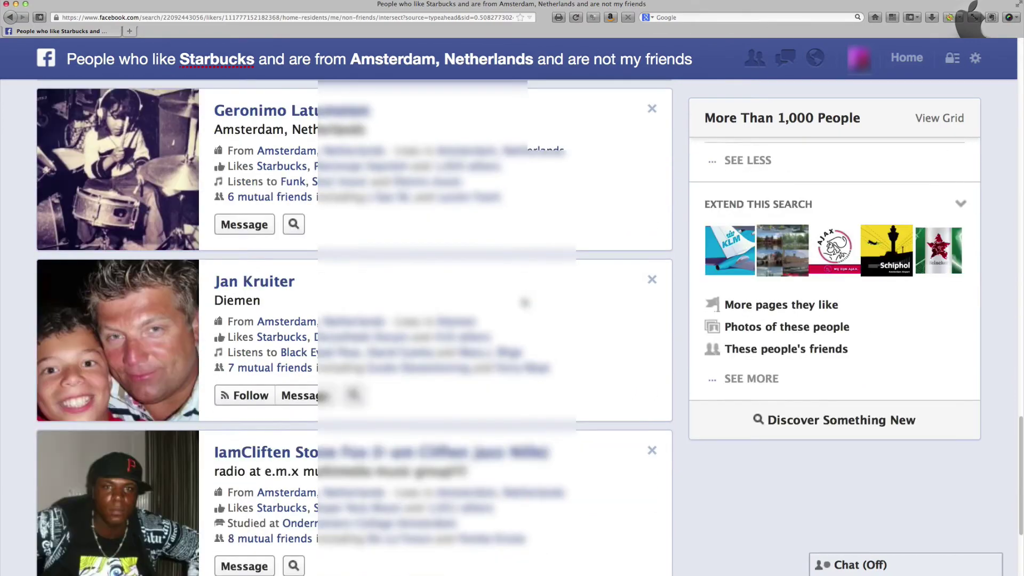
scroll(524, 302, down, 2)
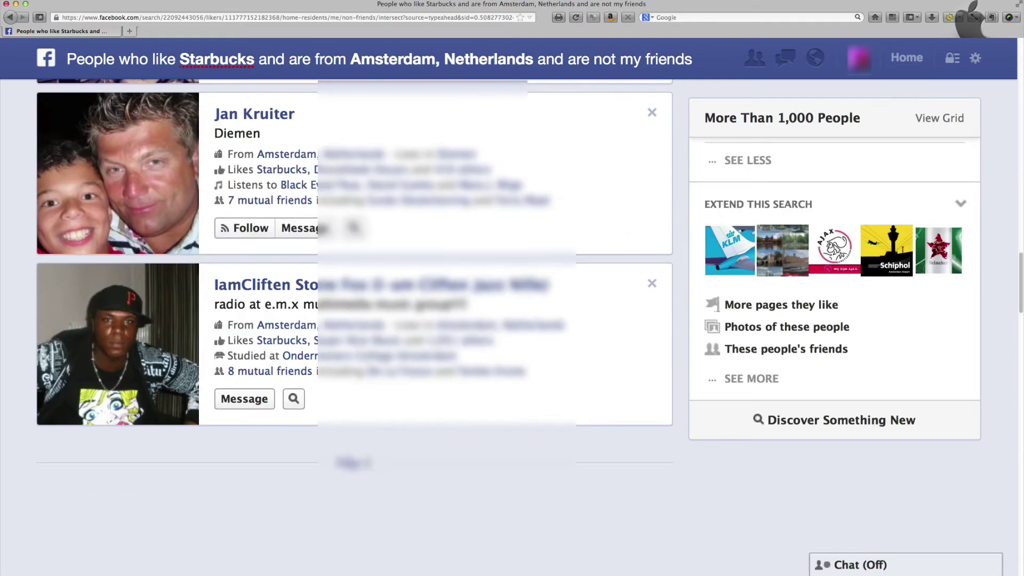
scroll(428, 463, down, 2)
scroll(428, 462, down, 3)
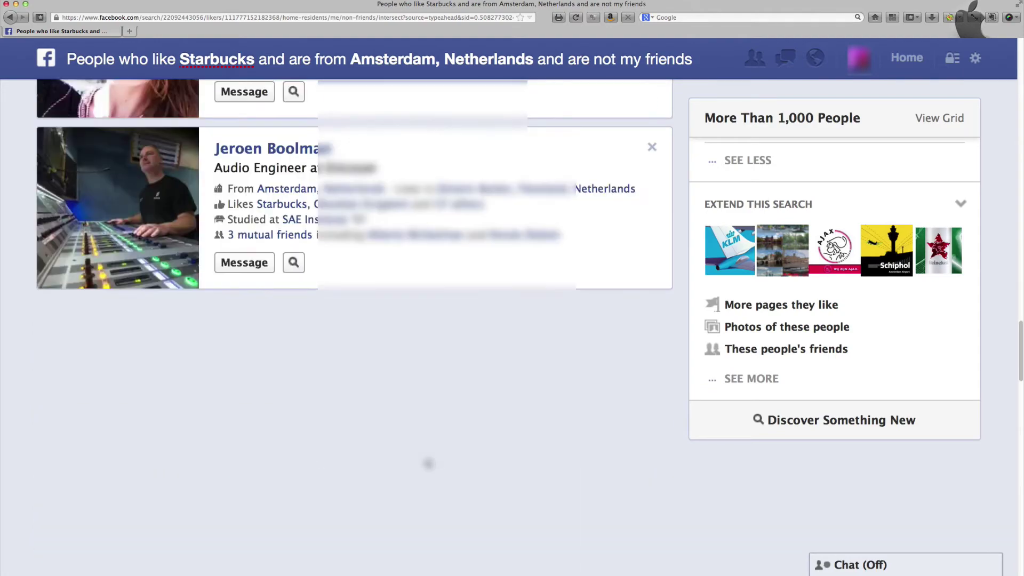
scroll(428, 463, down, 3)
scroll(428, 463, down, 3)
scroll(428, 463, down, 2)
scroll(428, 462, down, 2)
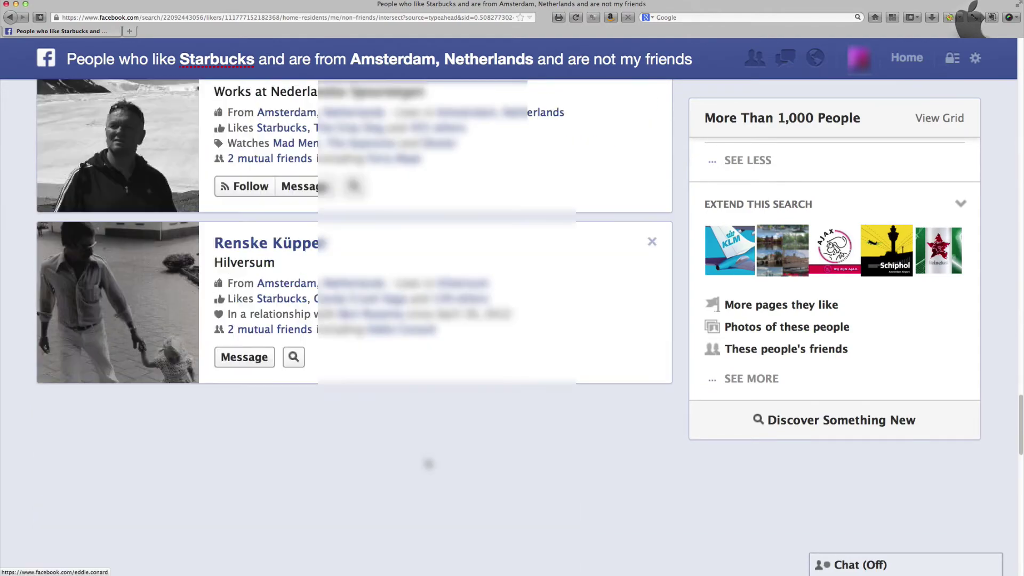
scroll(428, 463, down, 2)
scroll(428, 462, down, 3)
scroll(428, 463, down, 2)
scroll(427, 462, down, 2)
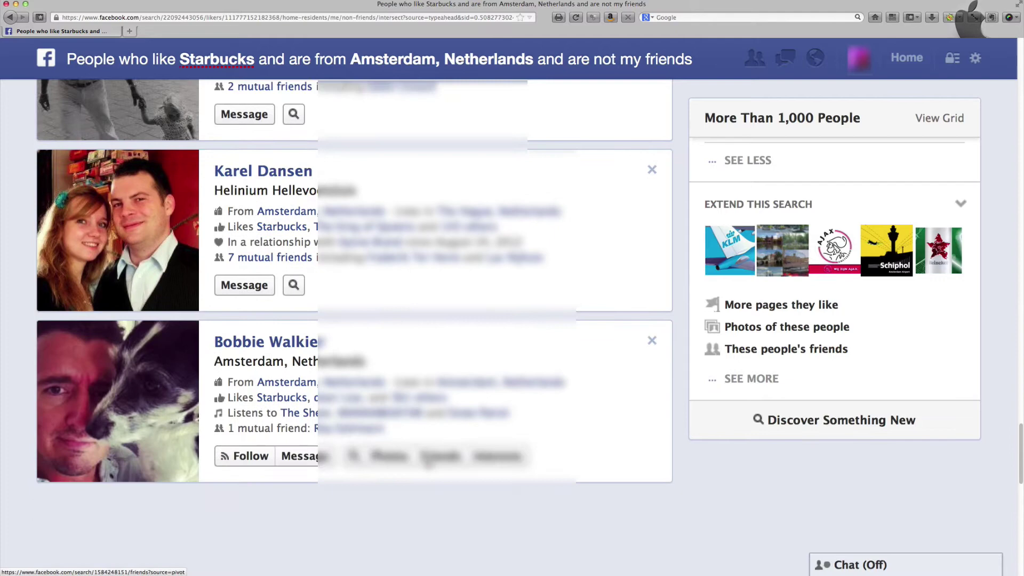
scroll(428, 462, down, 2)
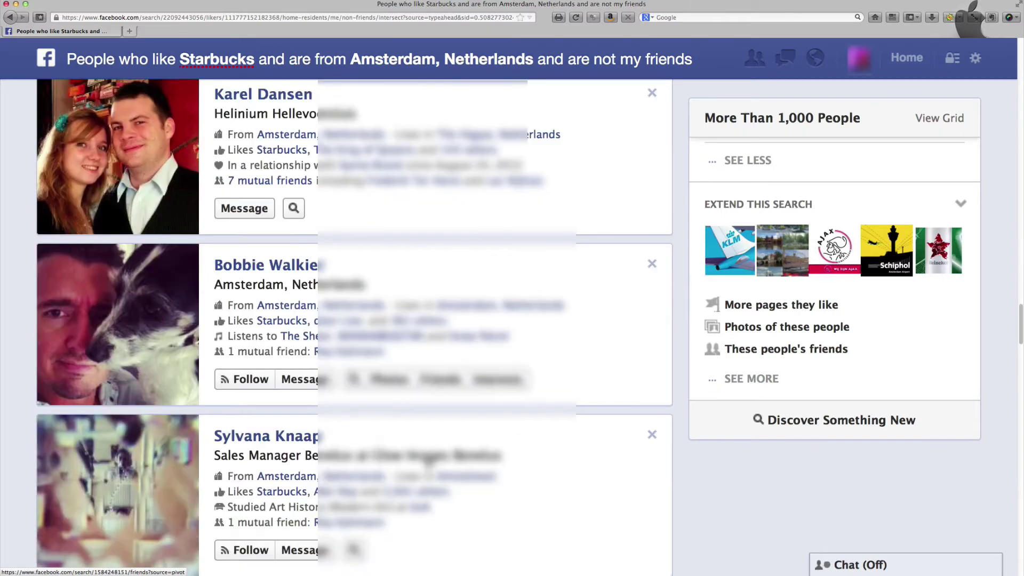
scroll(428, 462, down, 2)
scroll(428, 463, down, 2)
scroll(428, 462, down, 1)
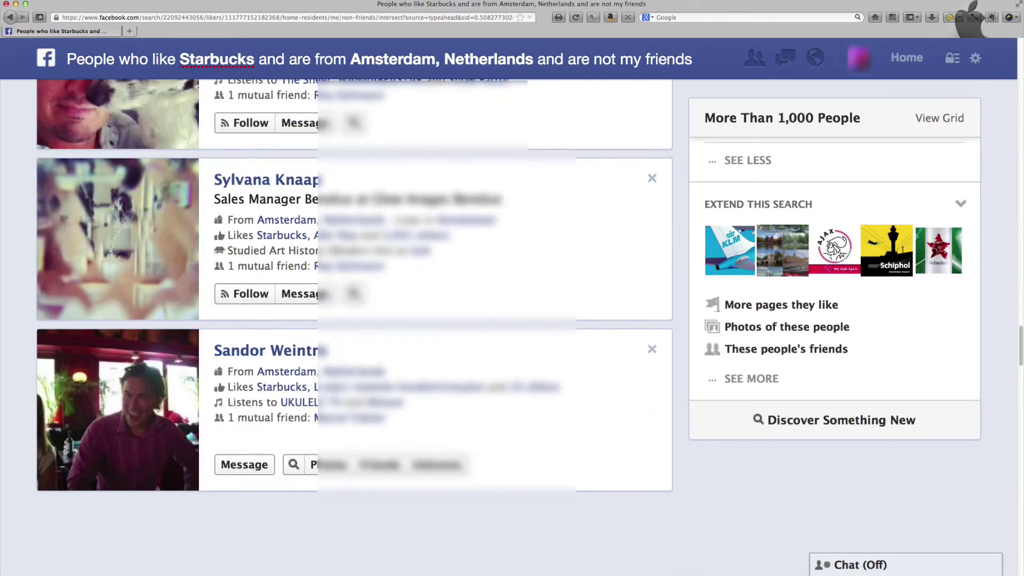
scroll(428, 463, down, 2)
scroll(428, 462, down, 2)
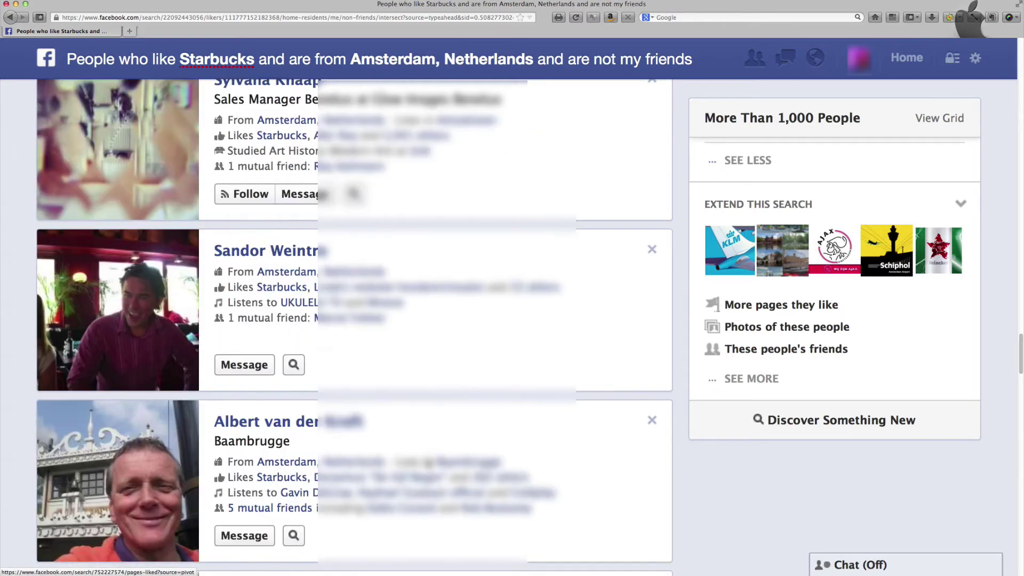
scroll(428, 463, down, 2)
scroll(427, 462, down, 2)
scroll(427, 463, down, 2)
scroll(427, 462, down, 2)
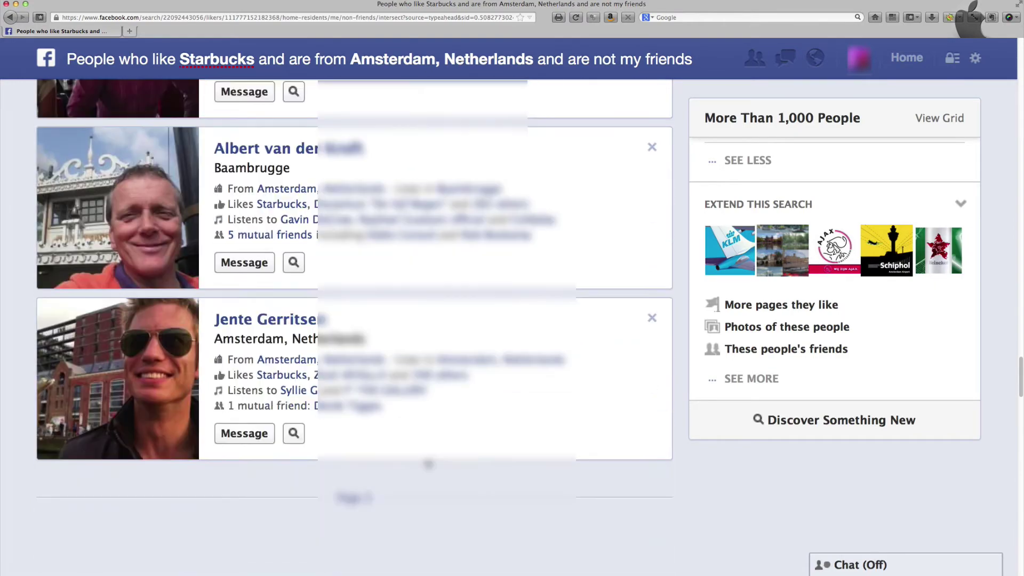
scroll(428, 462, down, 2)
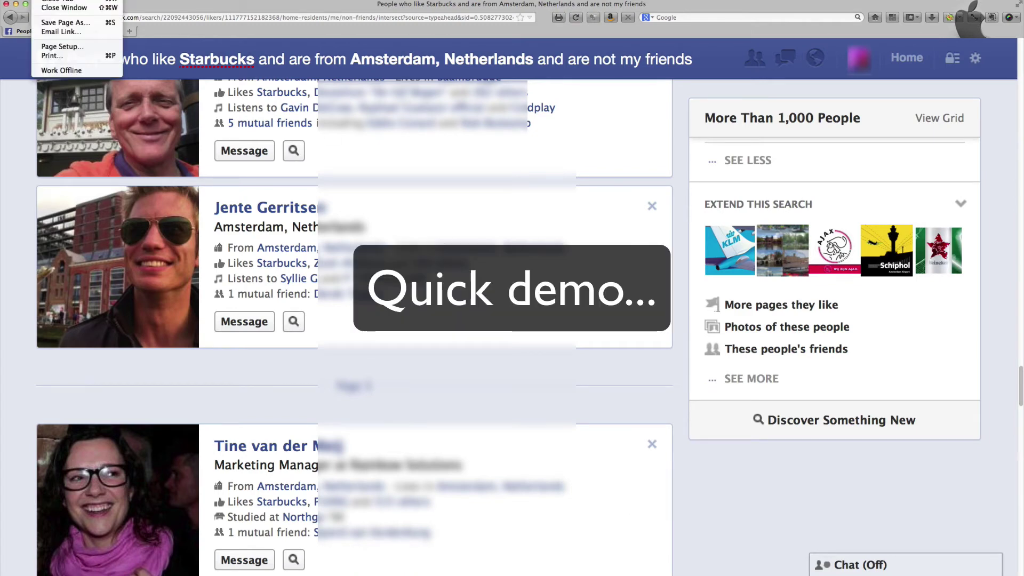
Step: Save the Starbucks Amsterdam results page as 'Web Page, complete' in the Demo folder
click(67, 23)
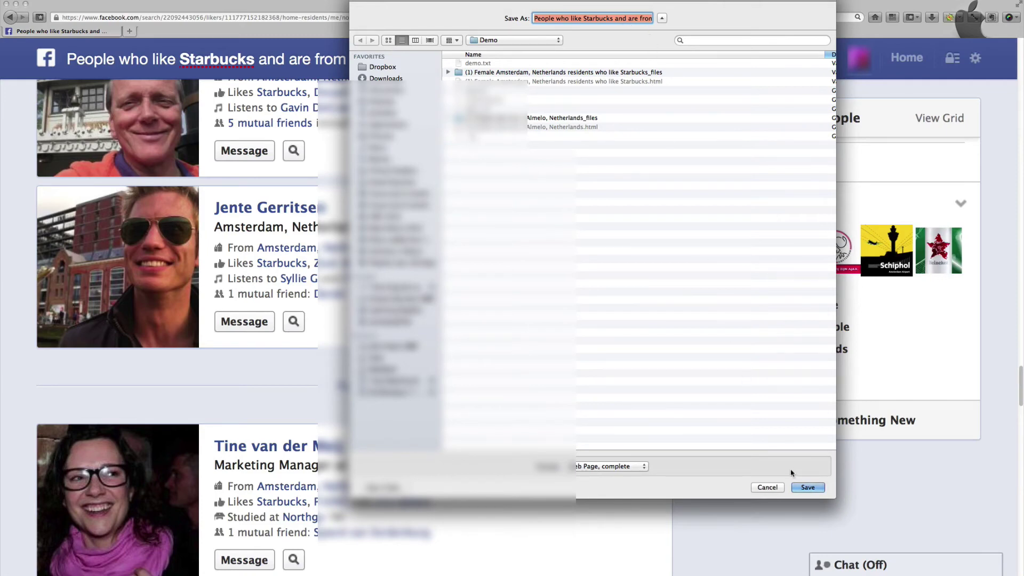
click(807, 487)
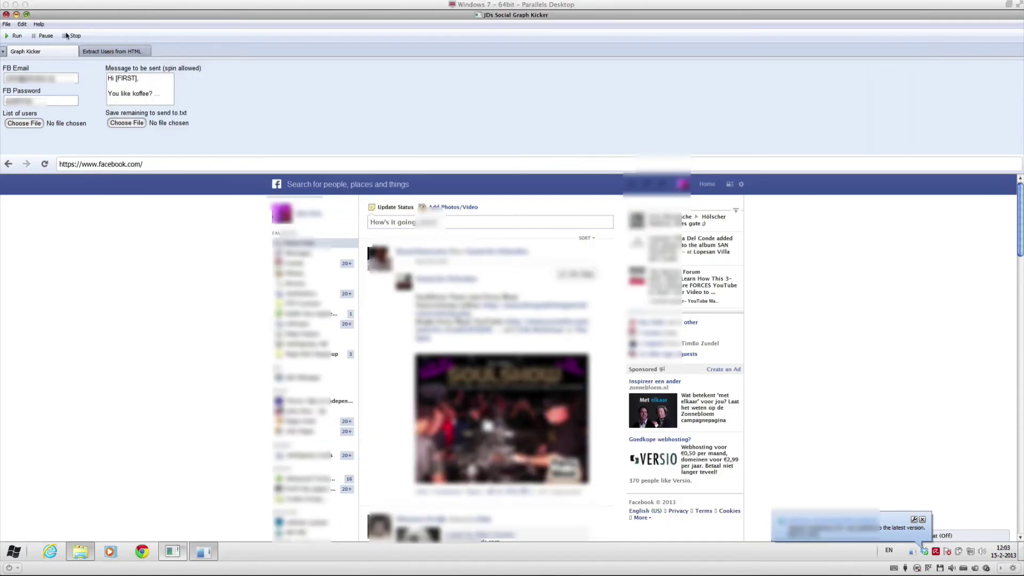
Step: Switch JD's Social Graph Kicker to its Extract Users from HTML tab
click(113, 52)
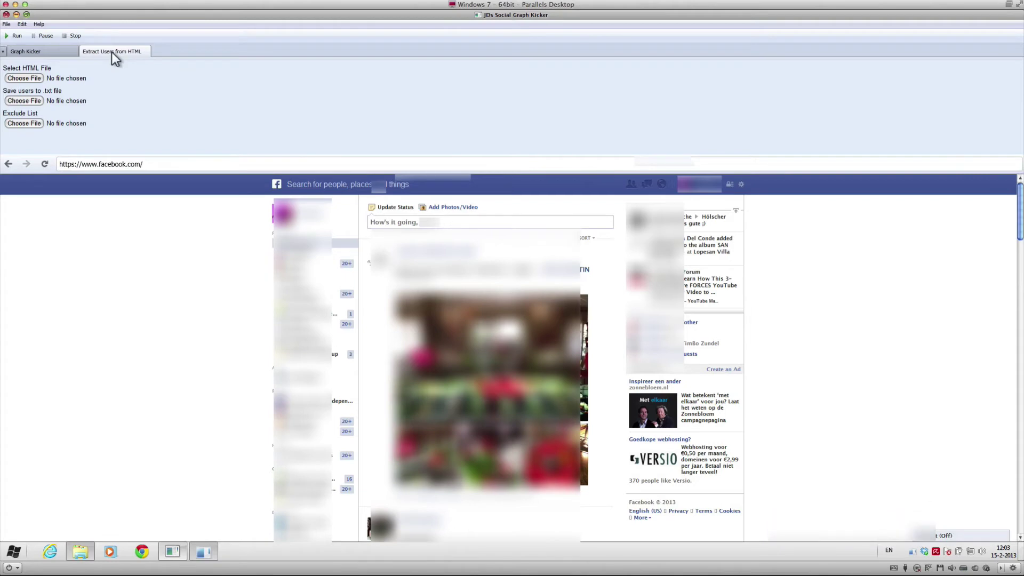
Step: Choose the saved Starbucks results HTML file as the extraction source
click(24, 78)
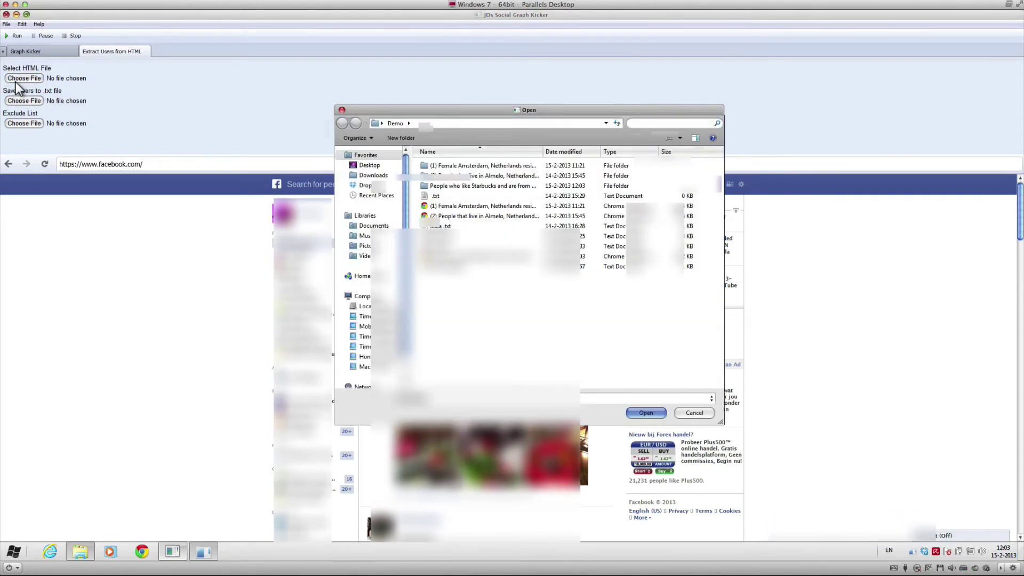
click(480, 227)
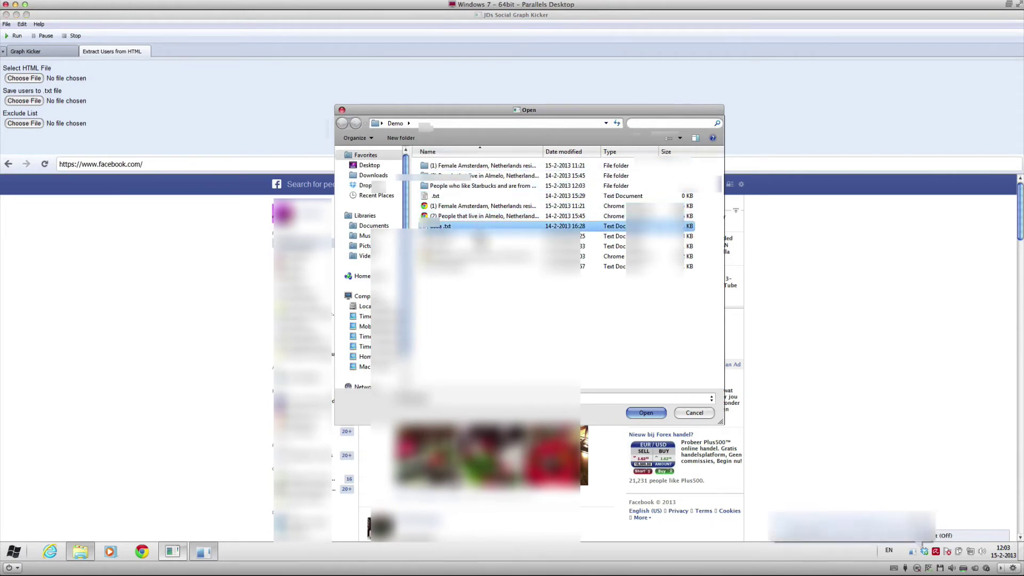
click(480, 256)
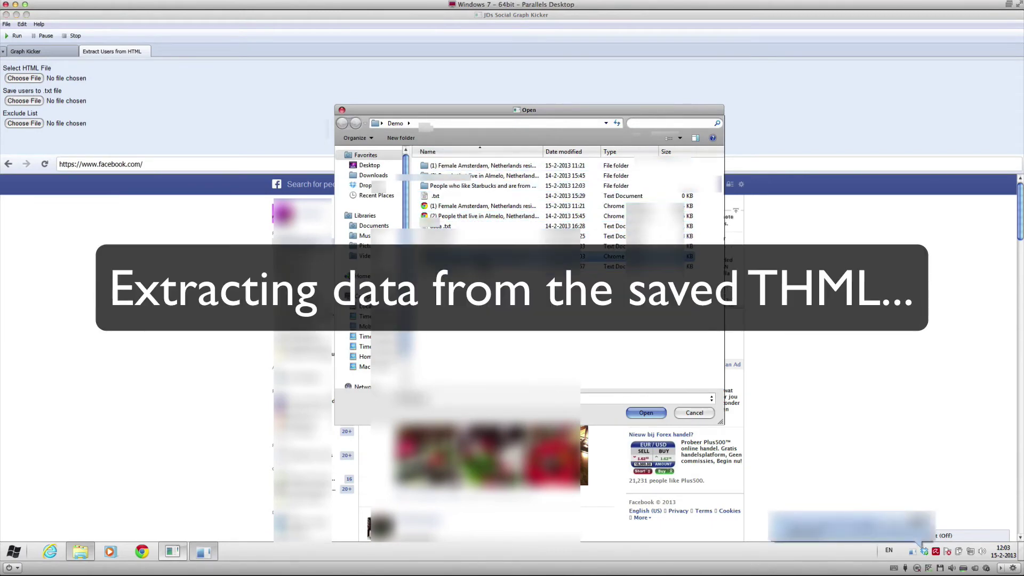
click(600, 257)
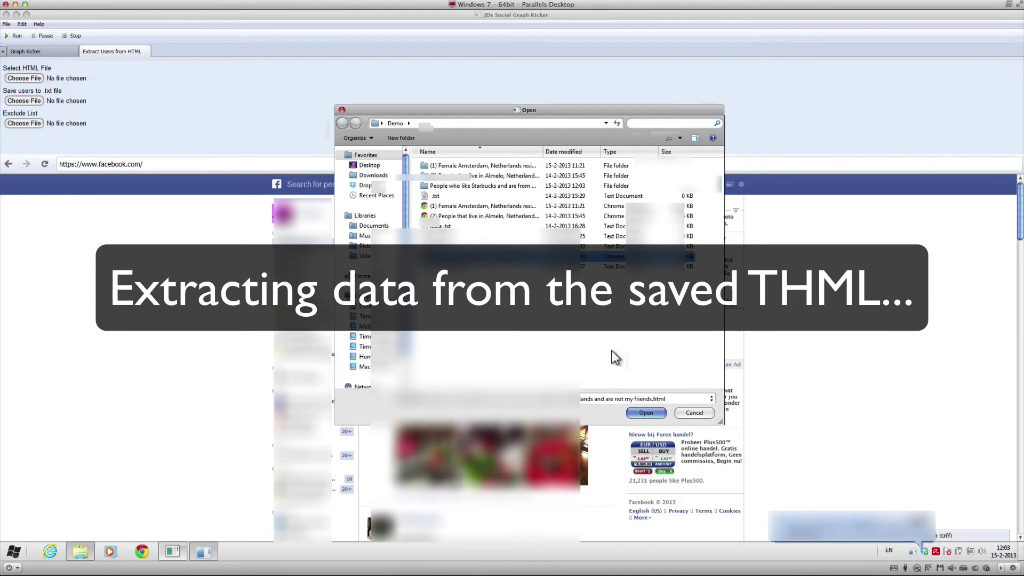
click(645, 412)
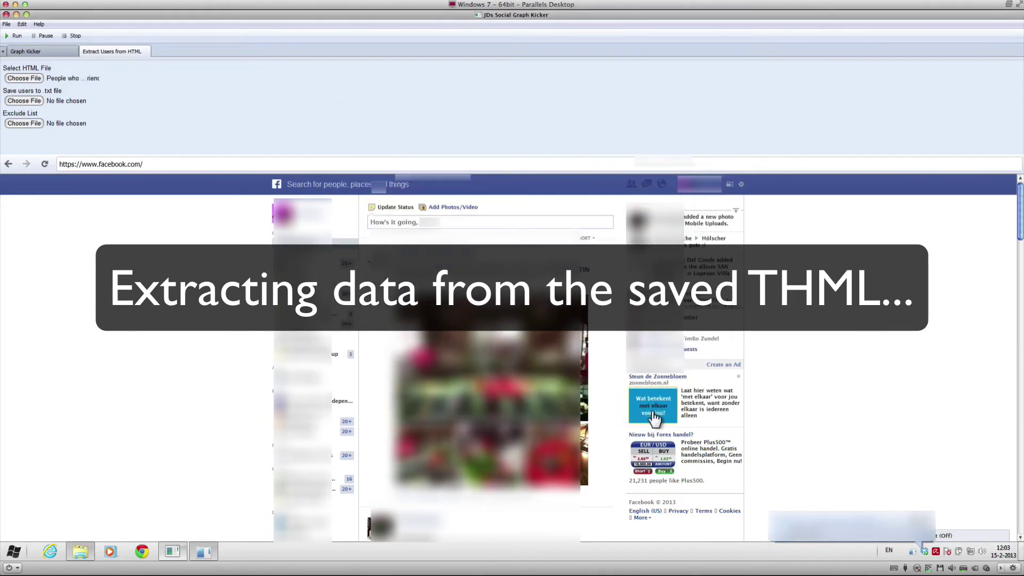
Step: Extract the users into demo.txt, overwriting it, then return to the Graph Kicker form
click(23, 101)
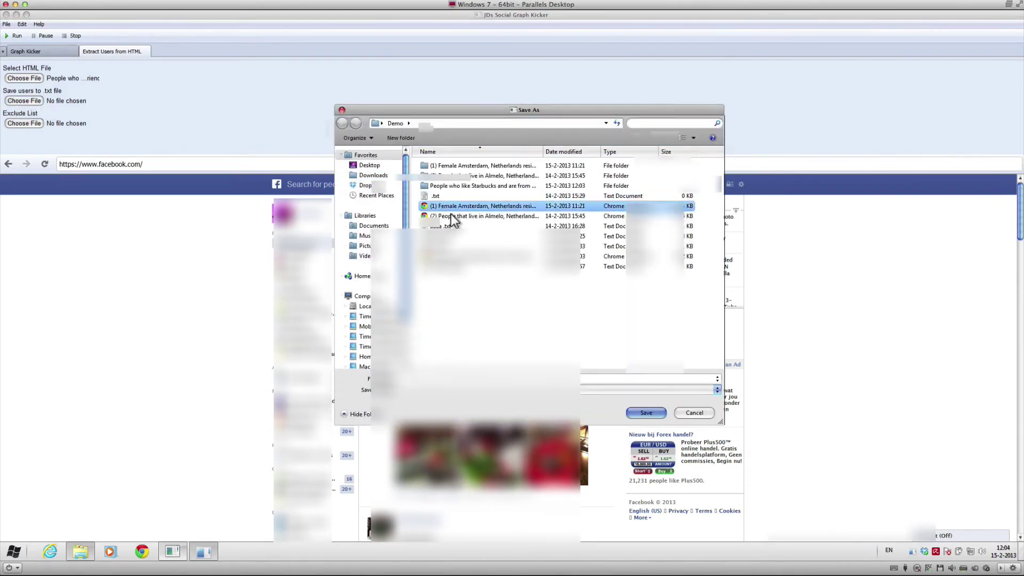
click(464, 236)
click(646, 413)
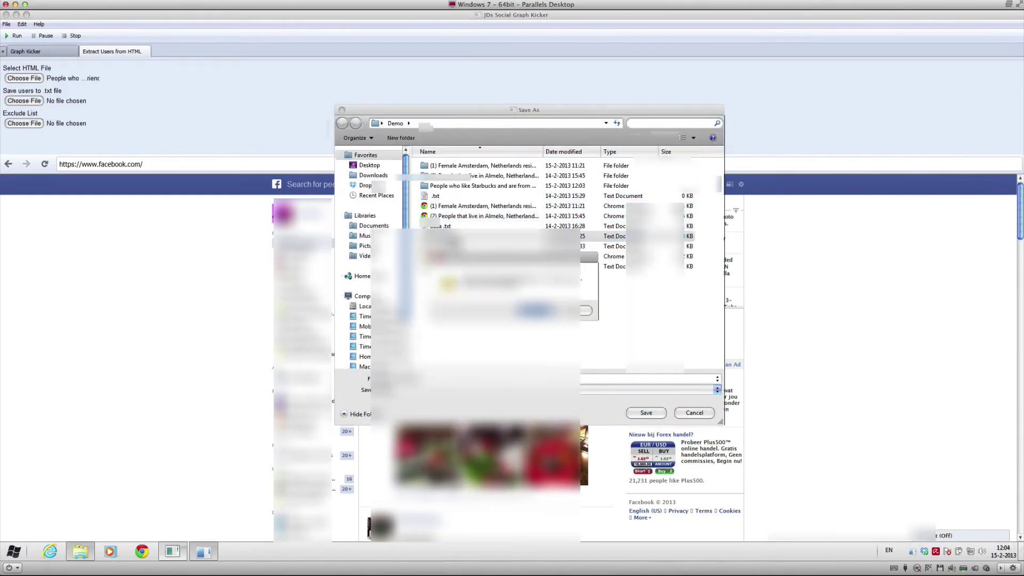
click(539, 311)
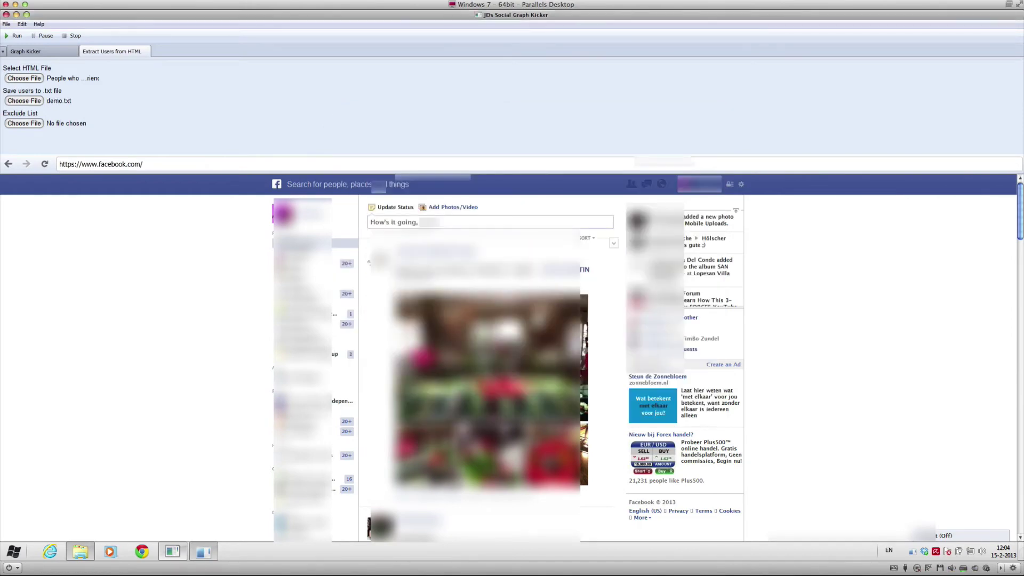
click(11, 37)
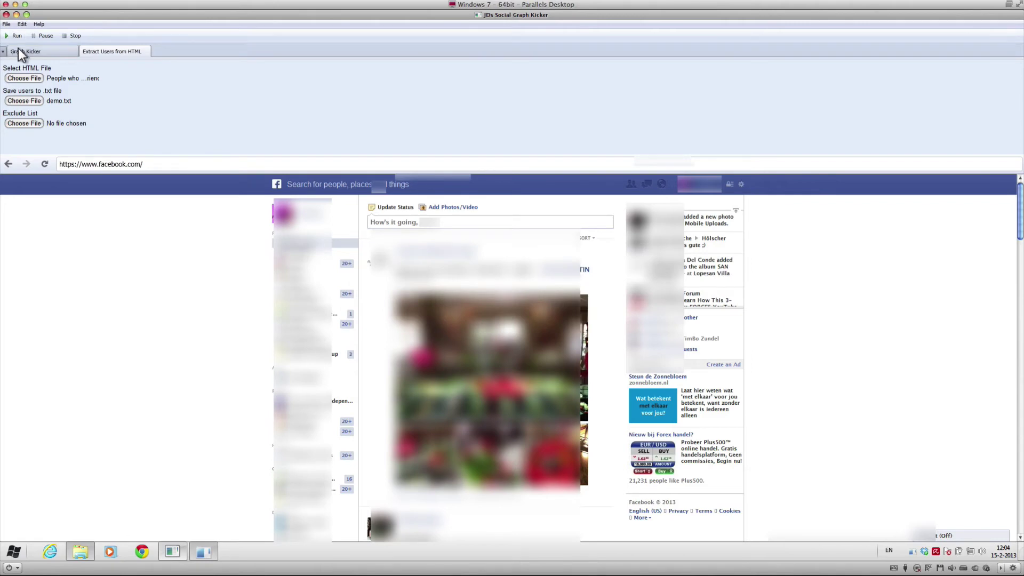
click(19, 50)
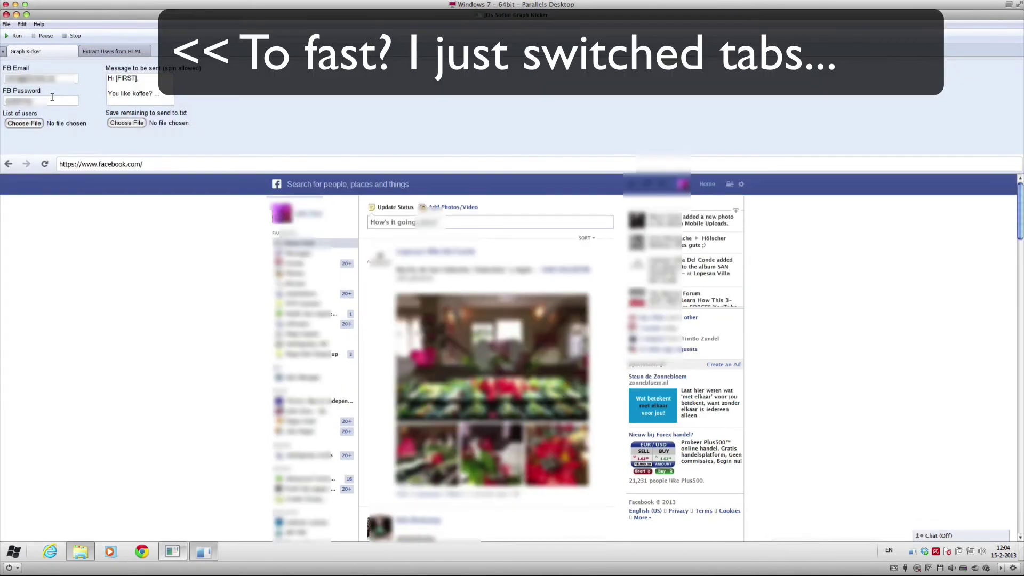
Step: Load demo.txt as the list of users
click(28, 122)
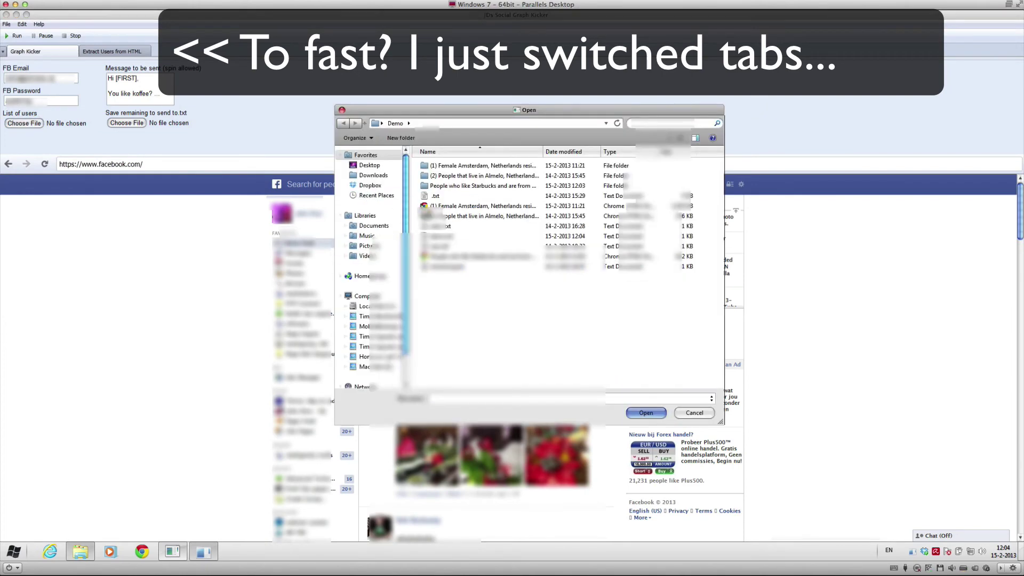
click(466, 226)
double_click(466, 227)
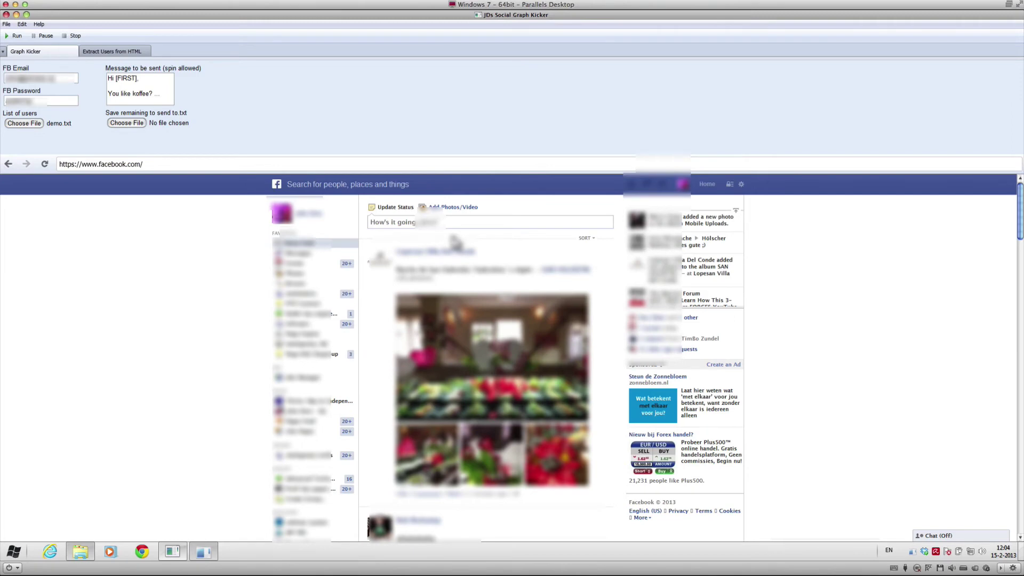
Step: Set remaining.txt, overwriting it, as the file for unsent users
click(128, 123)
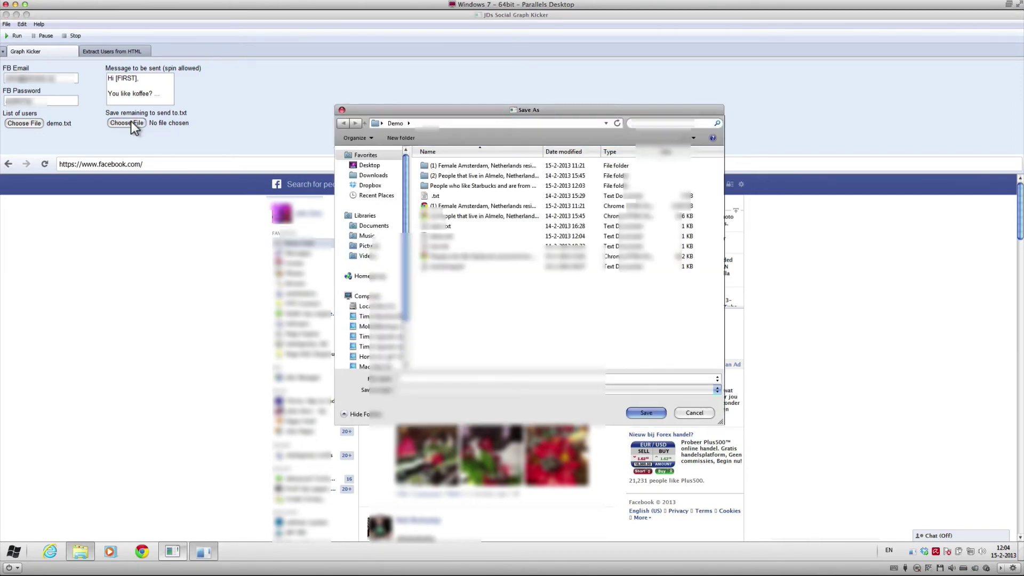
mouse_move(480, 226)
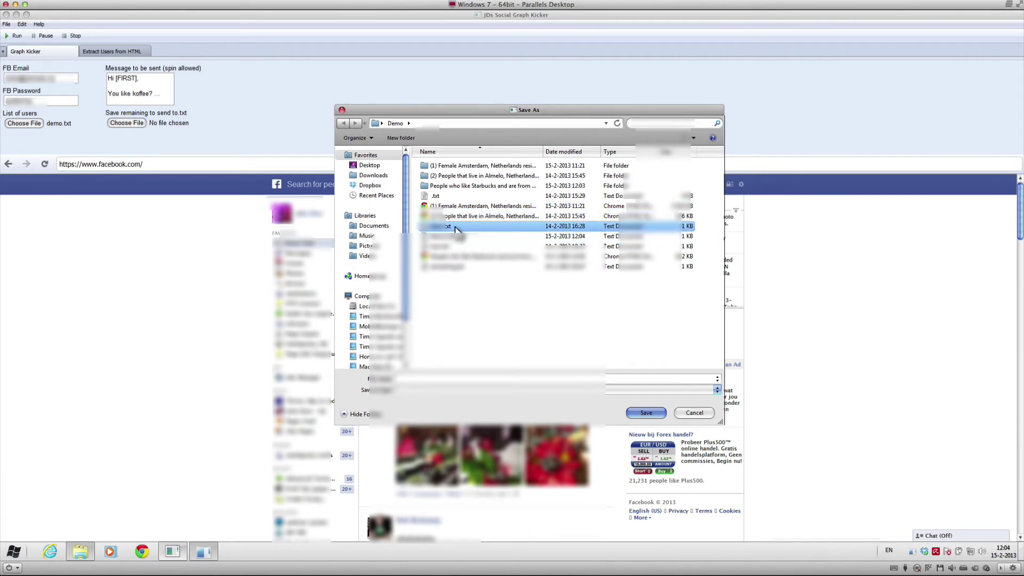
double_click(460, 267)
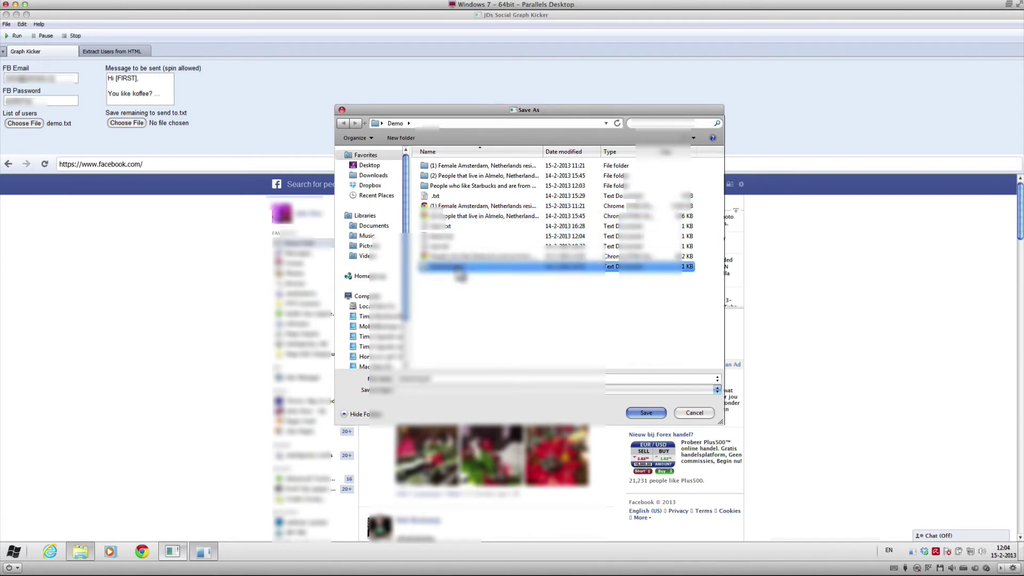
click(535, 310)
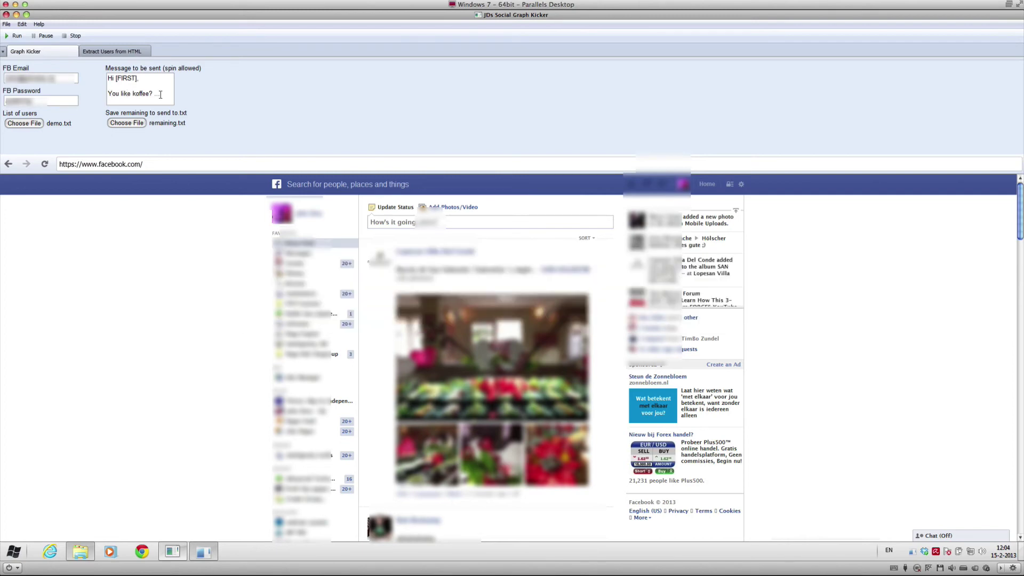
Step: Send the 'Hi [FIRST], You like koffee?' message to the users, then stop
click(16, 36)
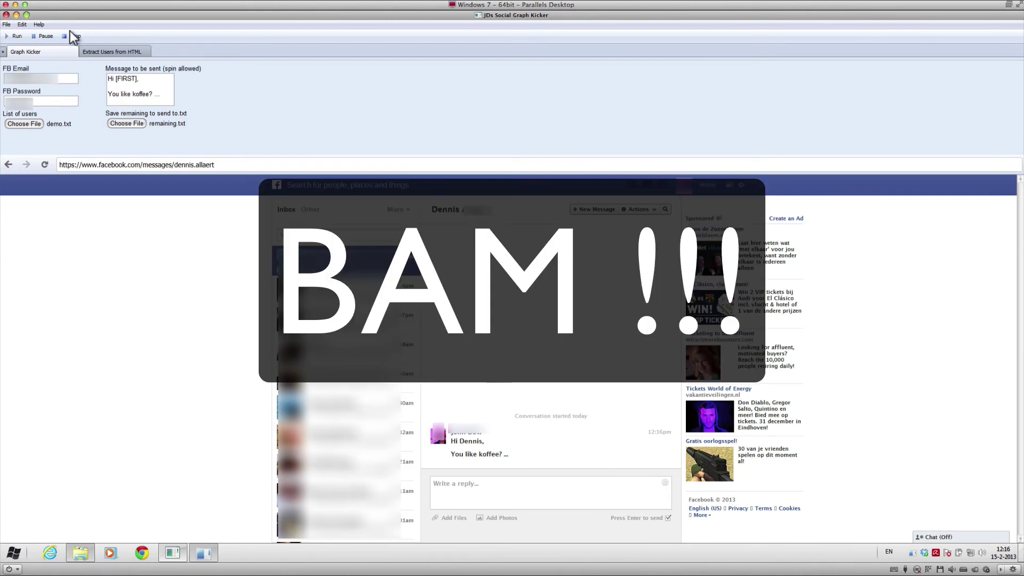
click(72, 37)
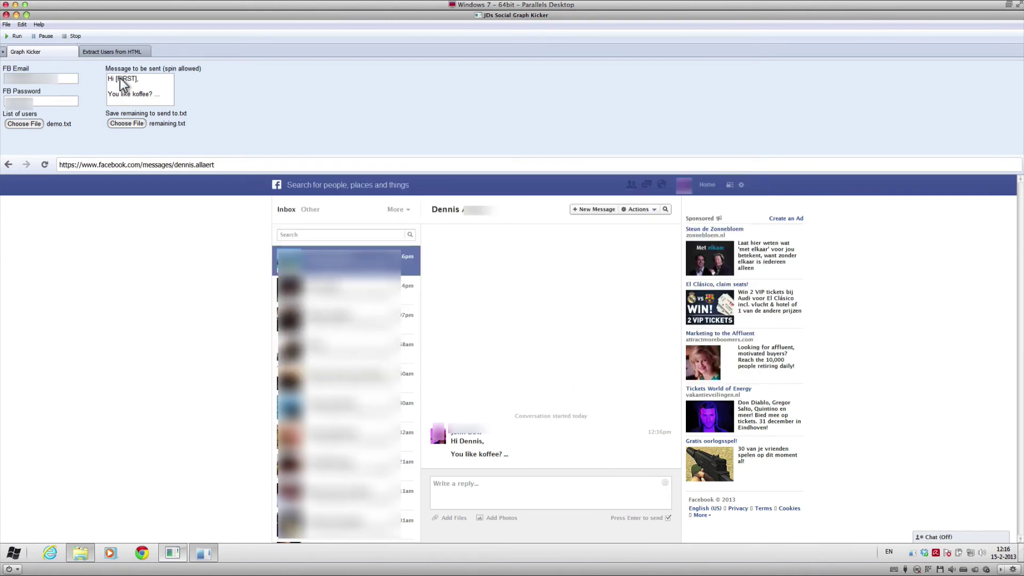